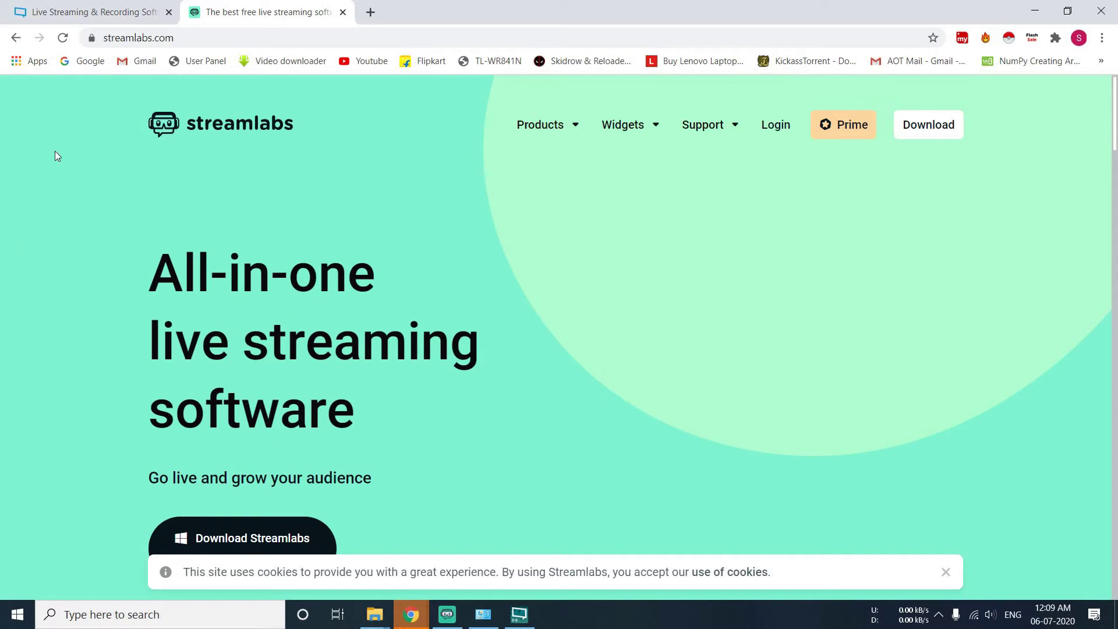
Step: Look over the XSplit and Streamlabs home pages, noting their web addresses and the Streamlabs download offer
left_click(146, 12)
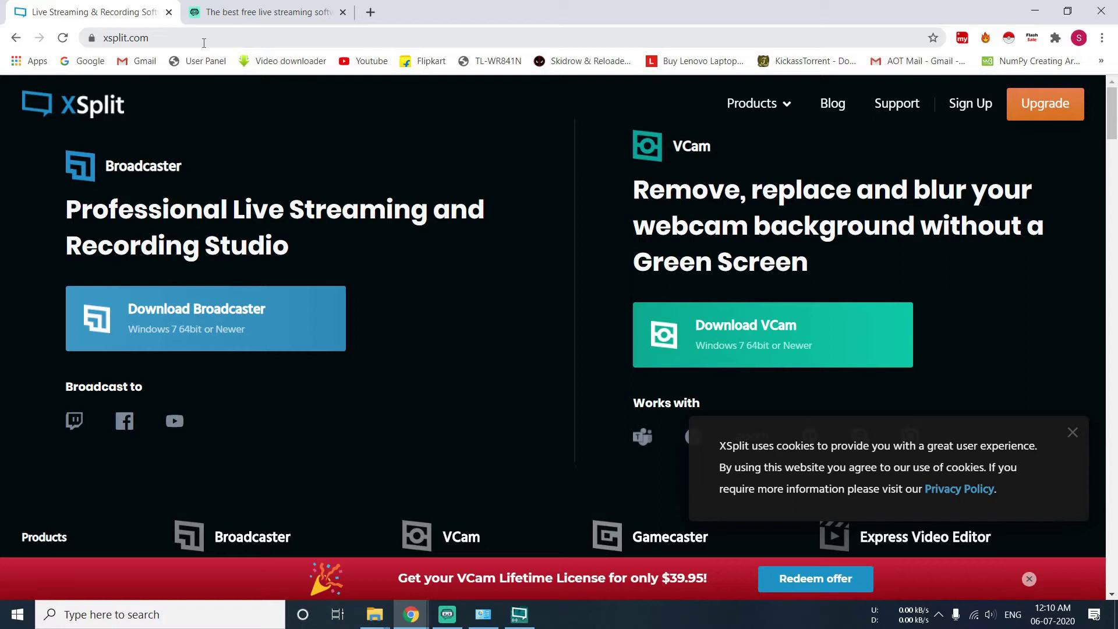
left_click(204, 39)
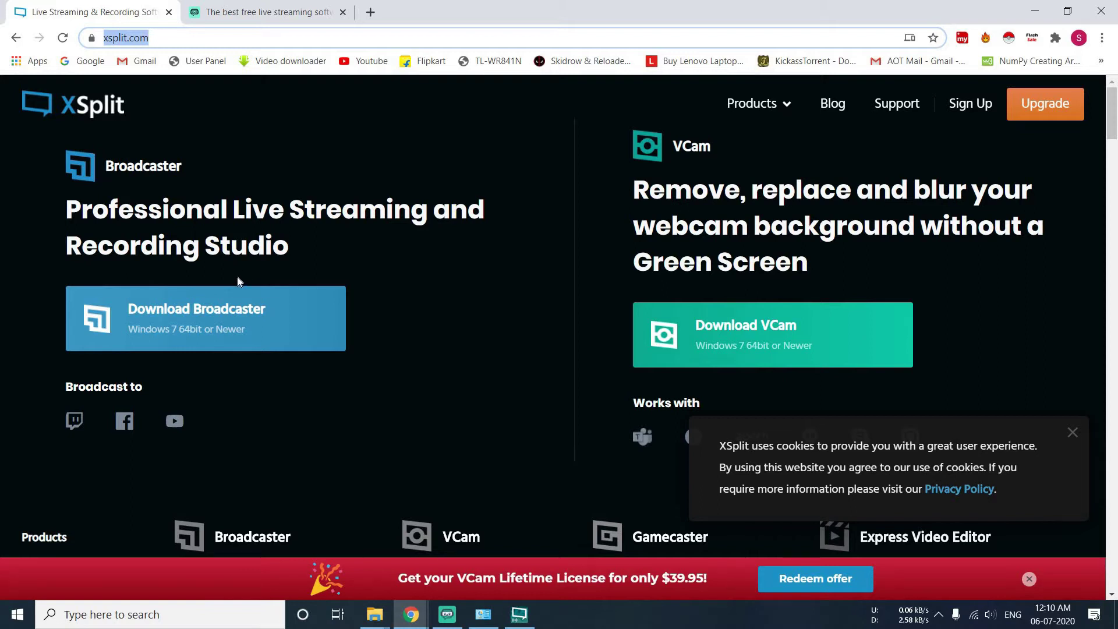
left_click(251, 10)
scroll(439, 310, "down", 2)
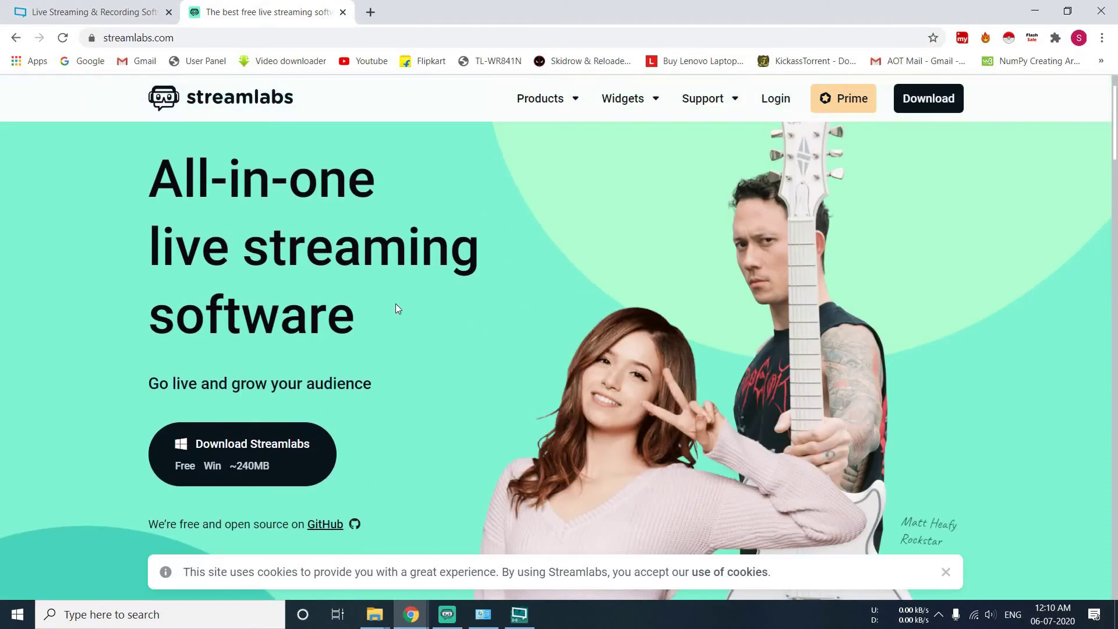
scroll(372, 211, "up", 2)
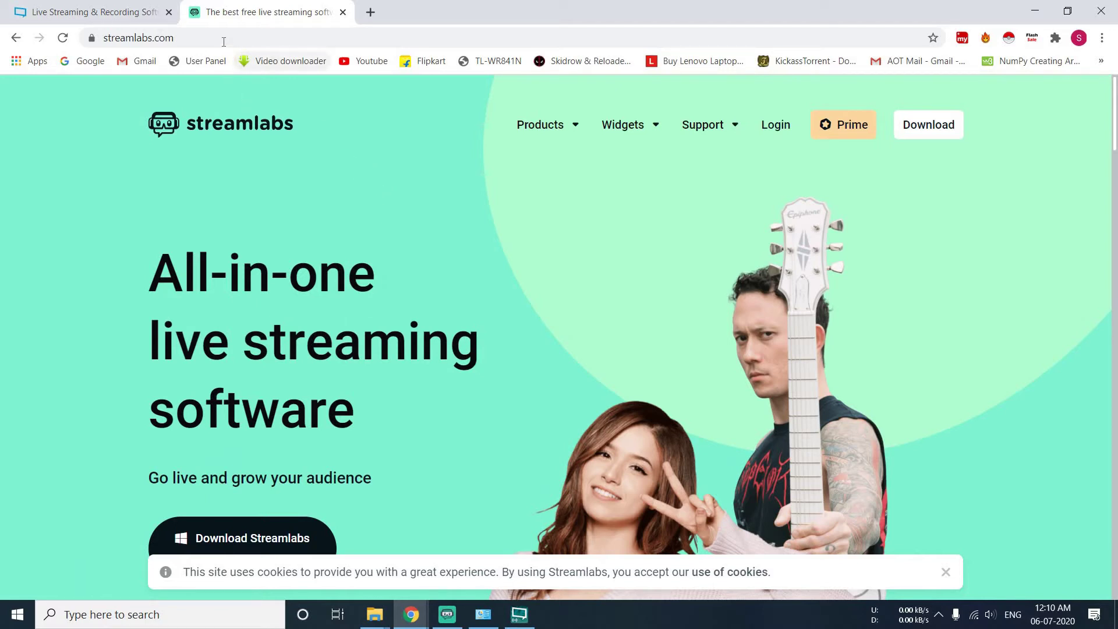
left_click(203, 38)
scroll(278, 356, "down", 4)
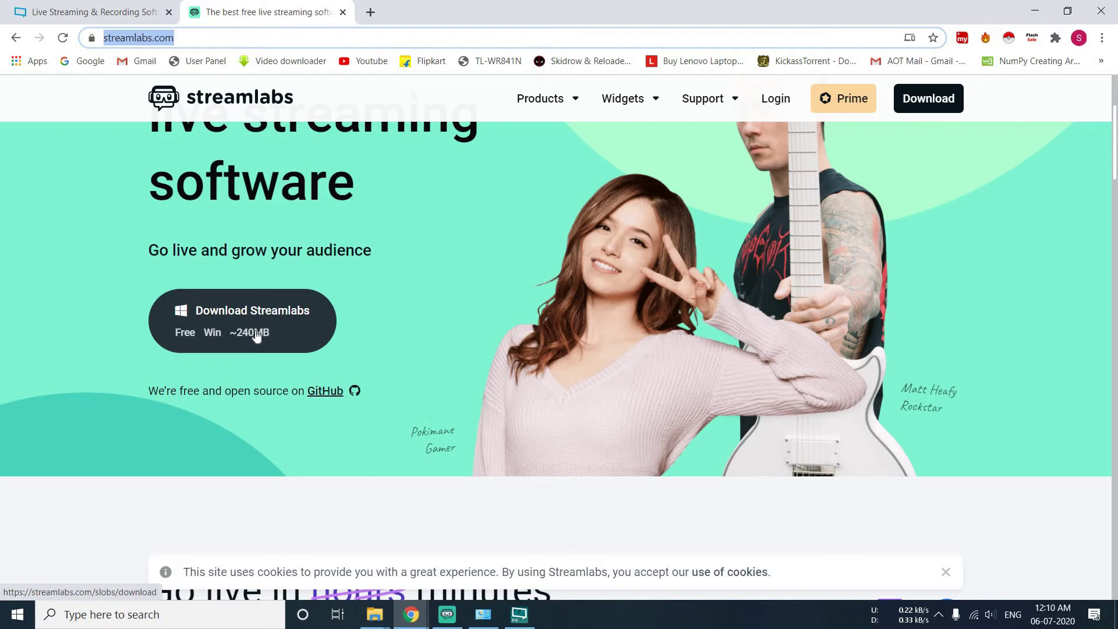
left_click(262, 338)
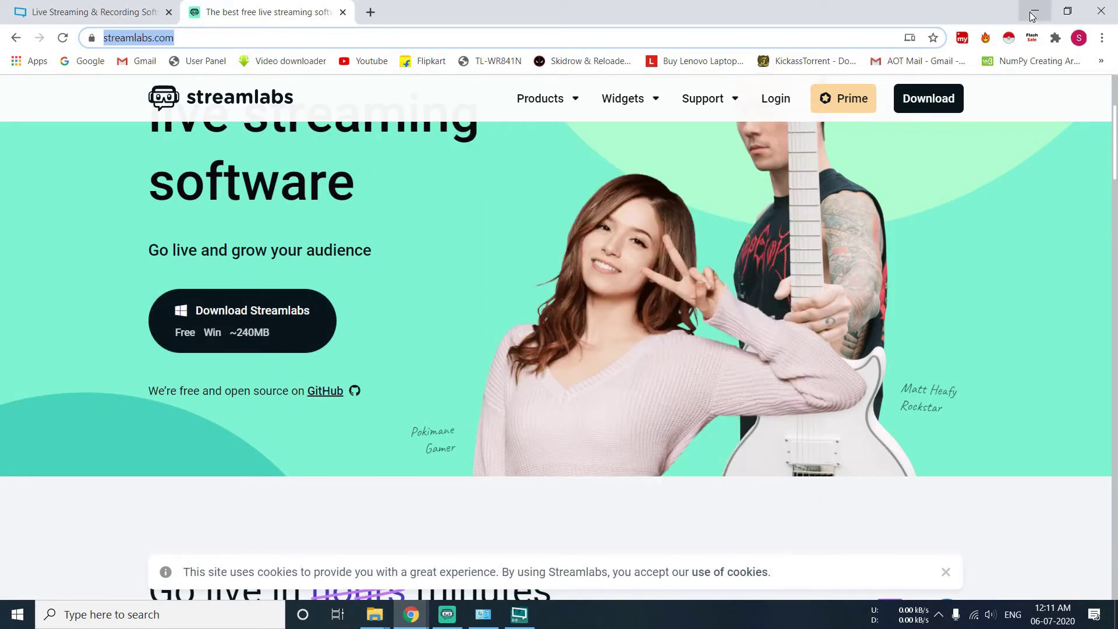
Step: Switch from the browser to XSplit Broadcaster and reposition its window on the desktop
key("super+d")
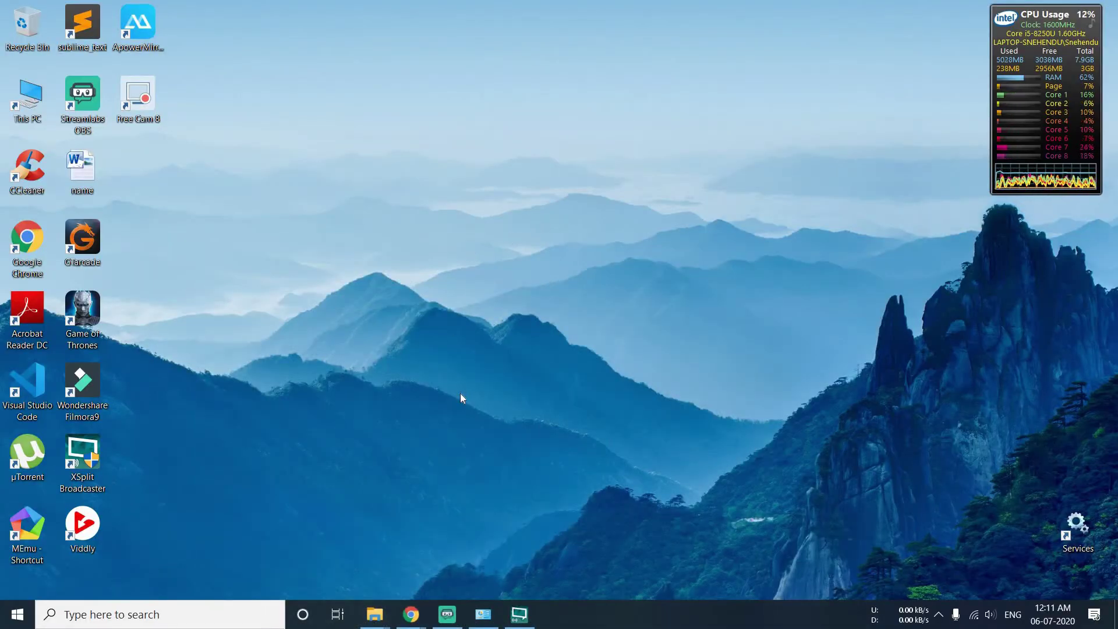
left_click(518, 613)
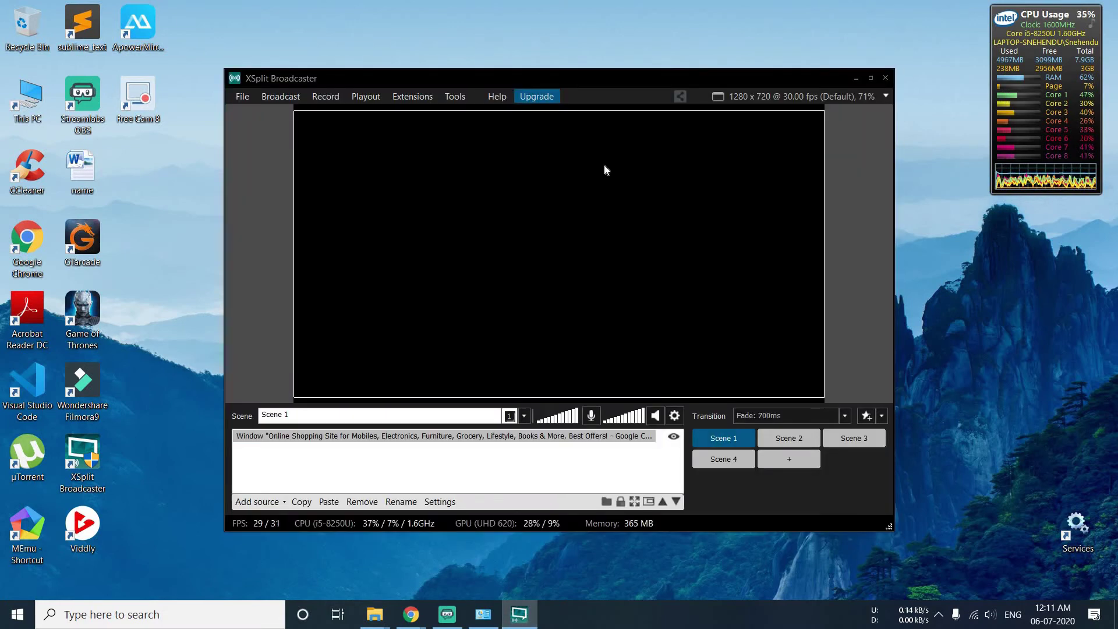
left_click(632, 80)
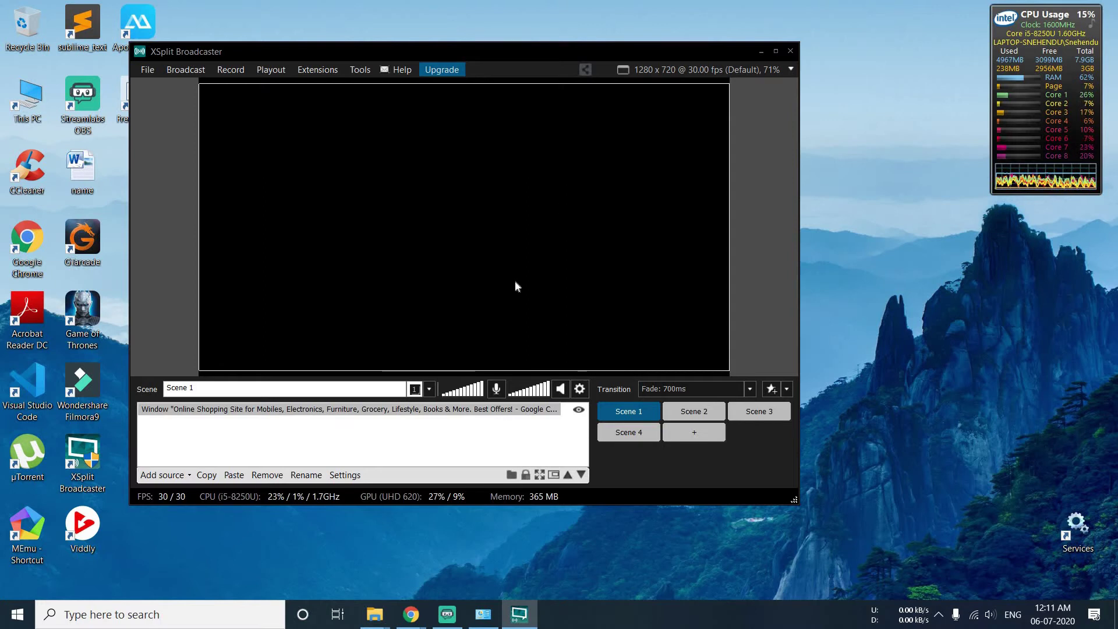
Step: Switch to the Flipkart page in Chrome and look through its deals and product offers
left_click(411, 614)
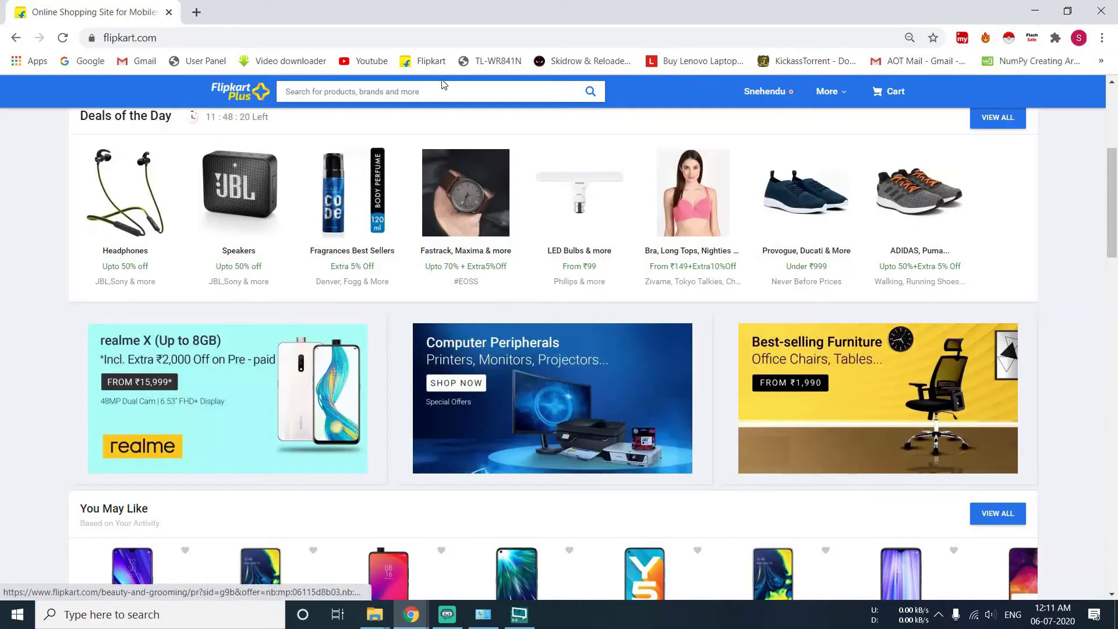
scroll(764, 393, "down", 2)
scroll(760, 398, "up", 2)
scroll(751, 384, "down", 2)
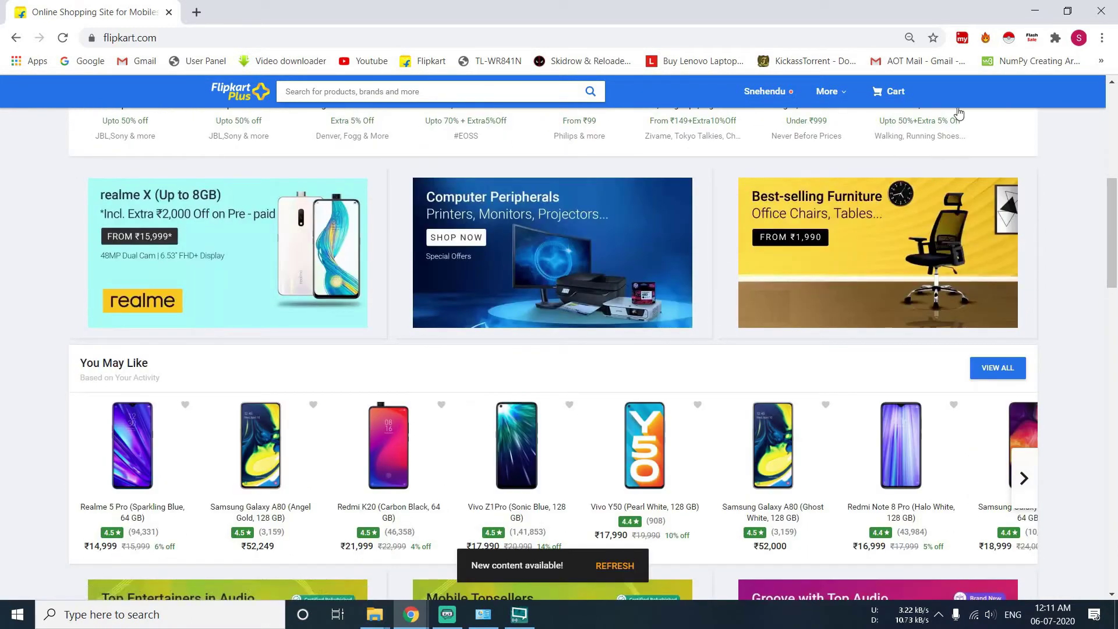
Step: In XSplit Broadcaster, add a window capture of the Flipkart Chrome window to Scene 1 and enlarge it to fill the preview
key("alt+Tab")
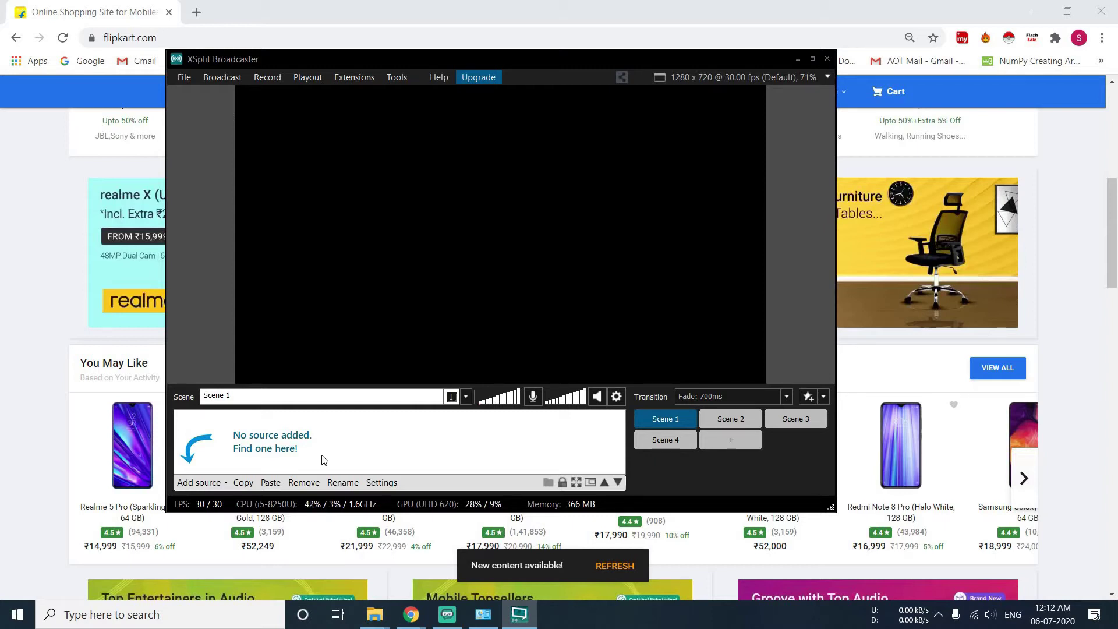
left_click(201, 482)
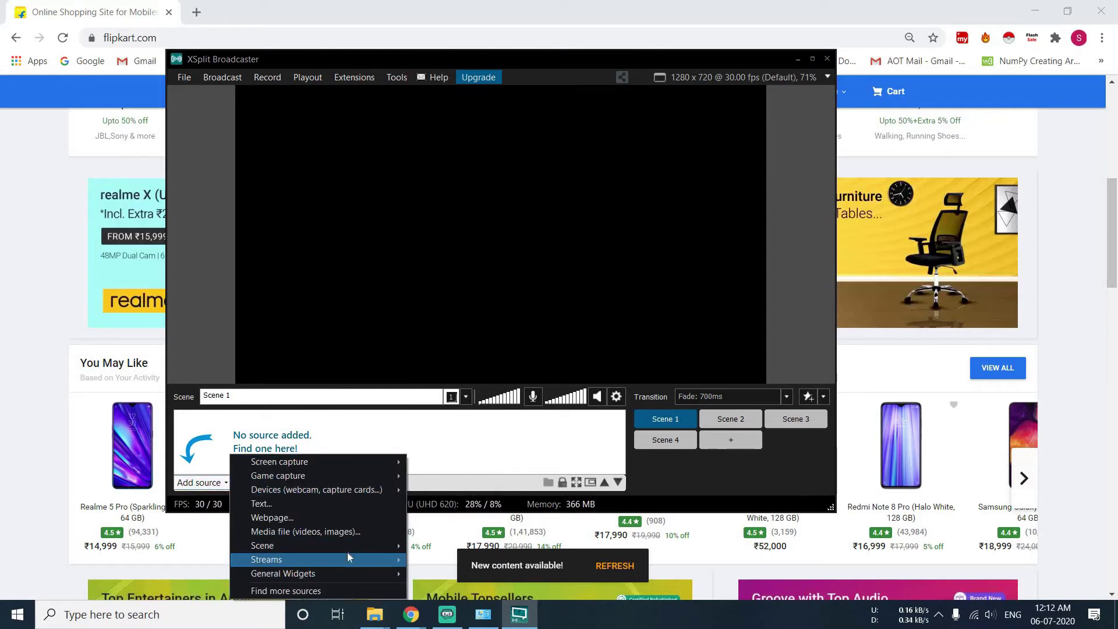
mouse_move(323, 465)
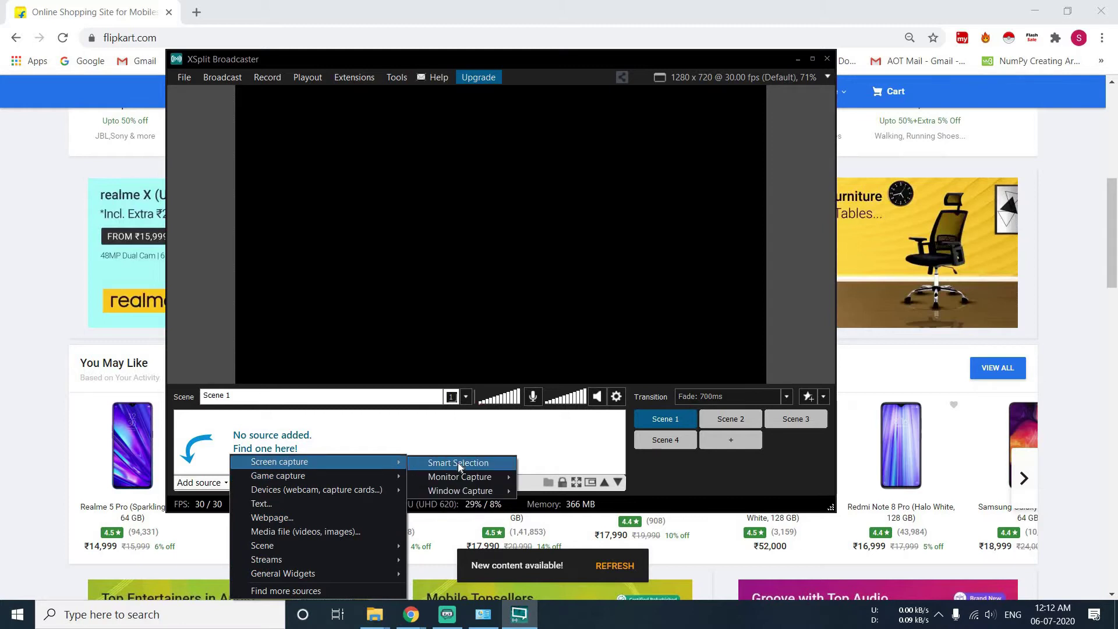
mouse_move(464, 490)
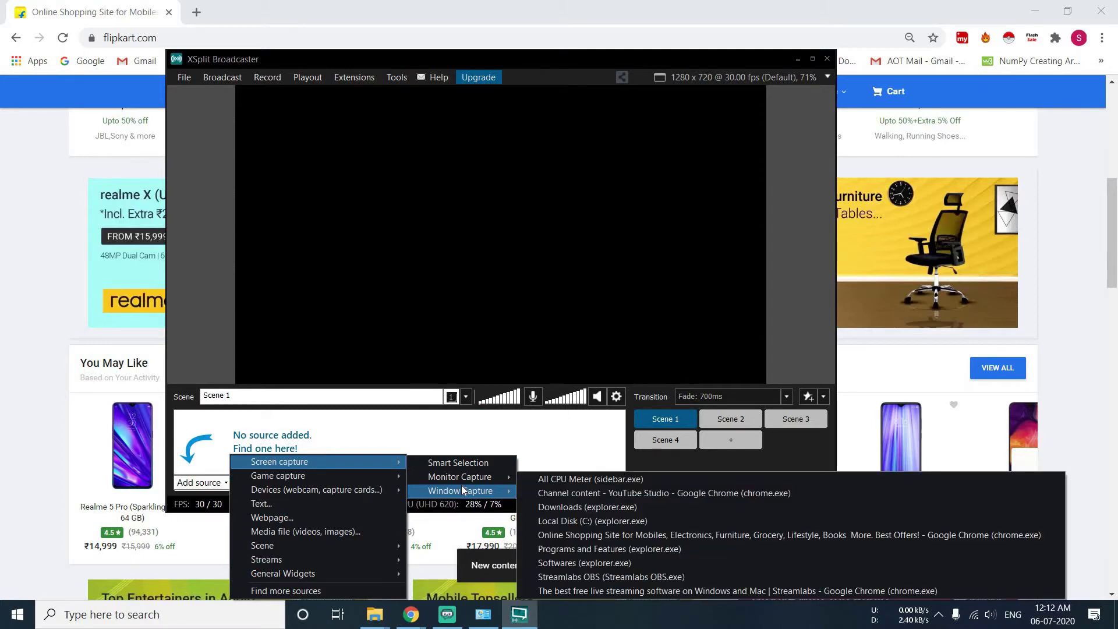
left_click(613, 534)
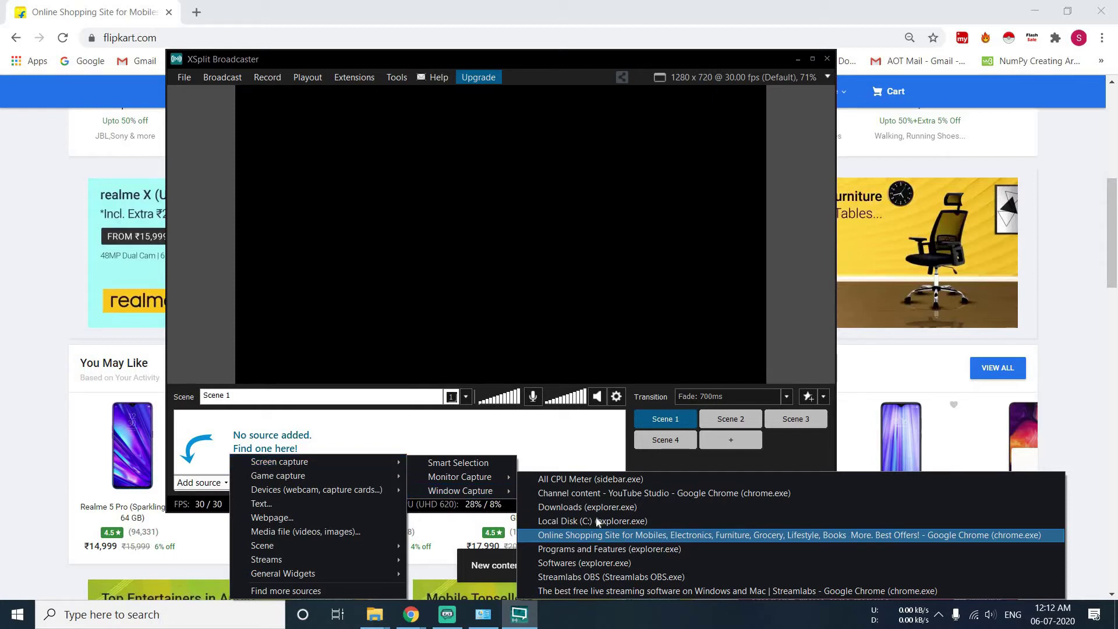
left_click(544, 269)
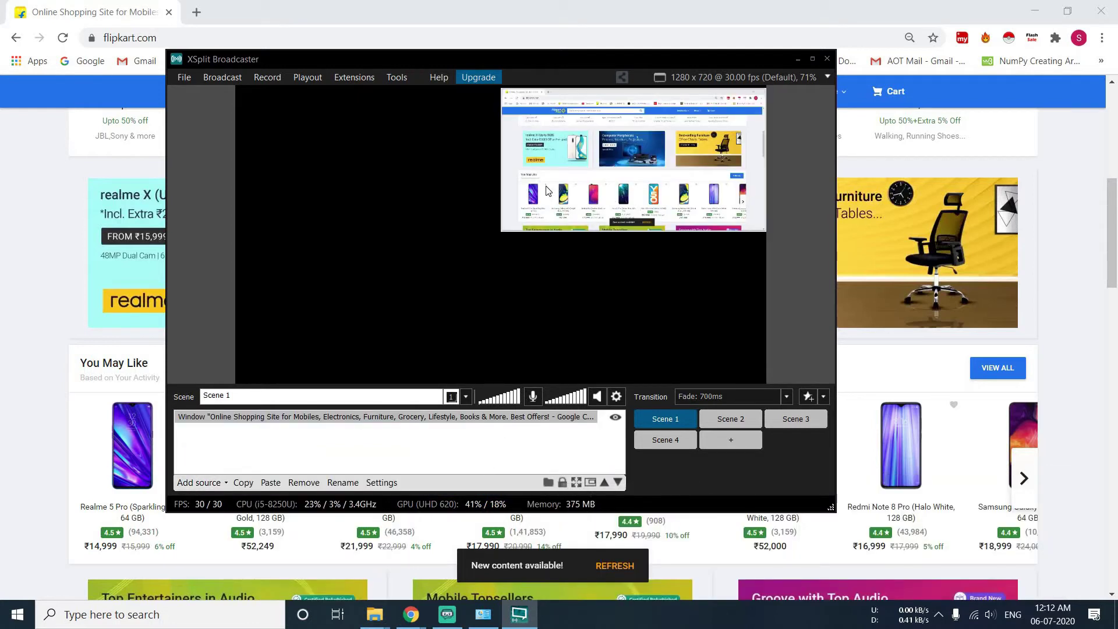
left_click_drag(584, 166, 757, 378)
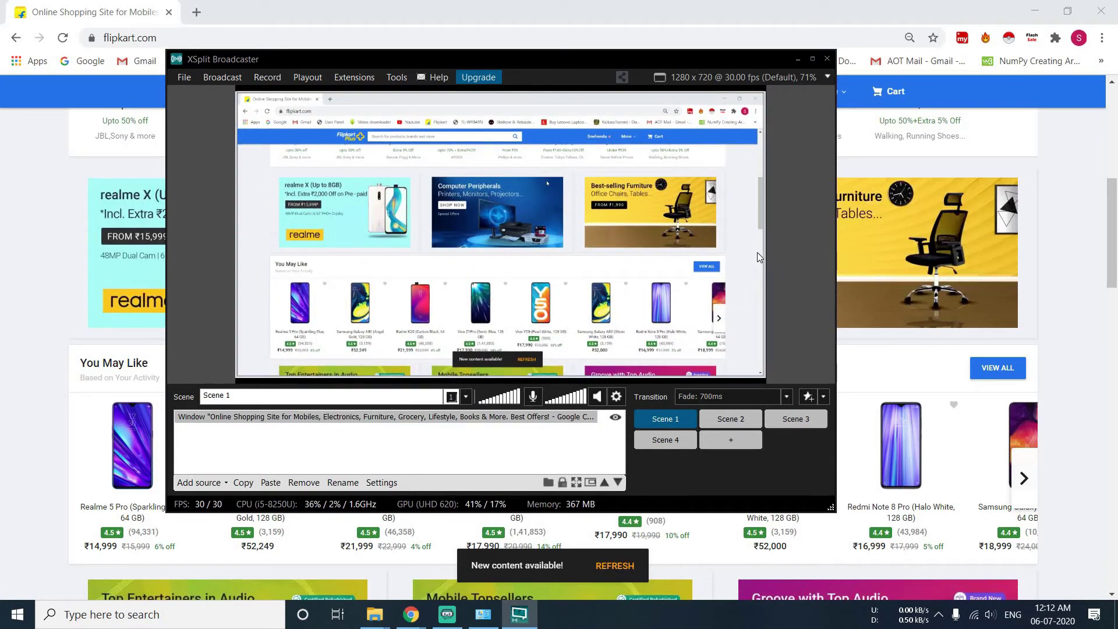
Step: Minimize XSplit Broadcaster and, from YouTube in Chrome, go live and open the Stream Now Classic dashboard
left_click(797, 59)
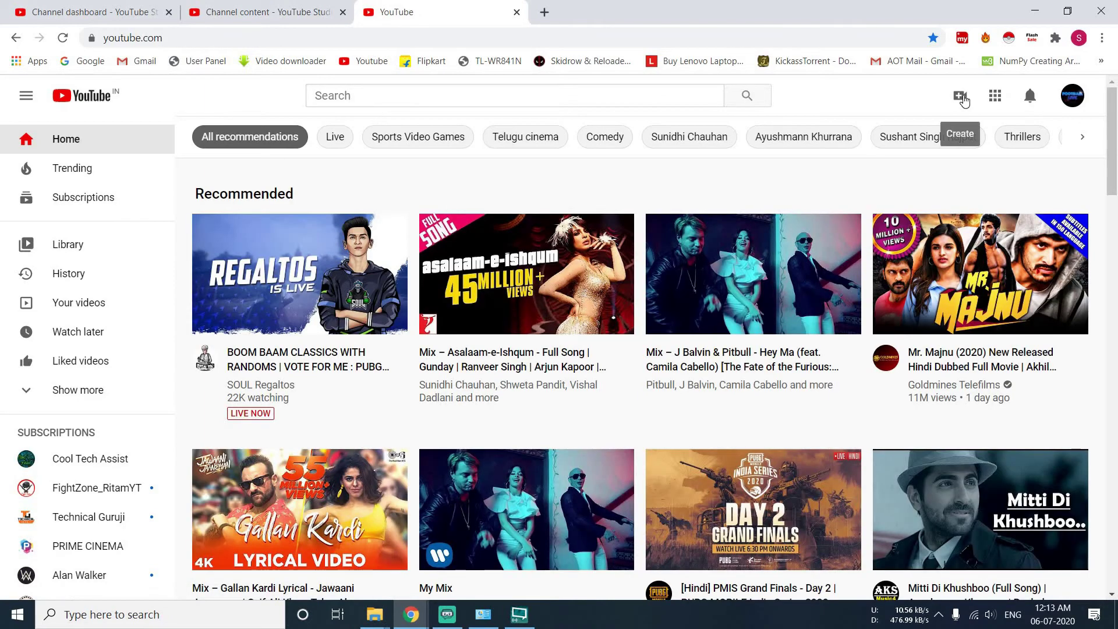
left_click(961, 98)
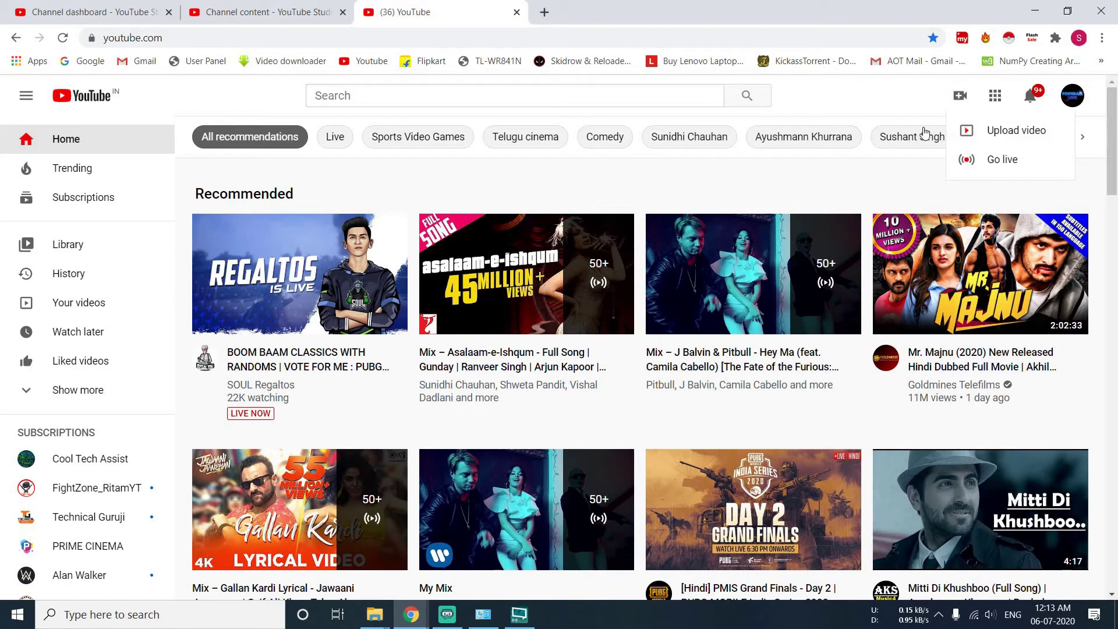
left_click(991, 160)
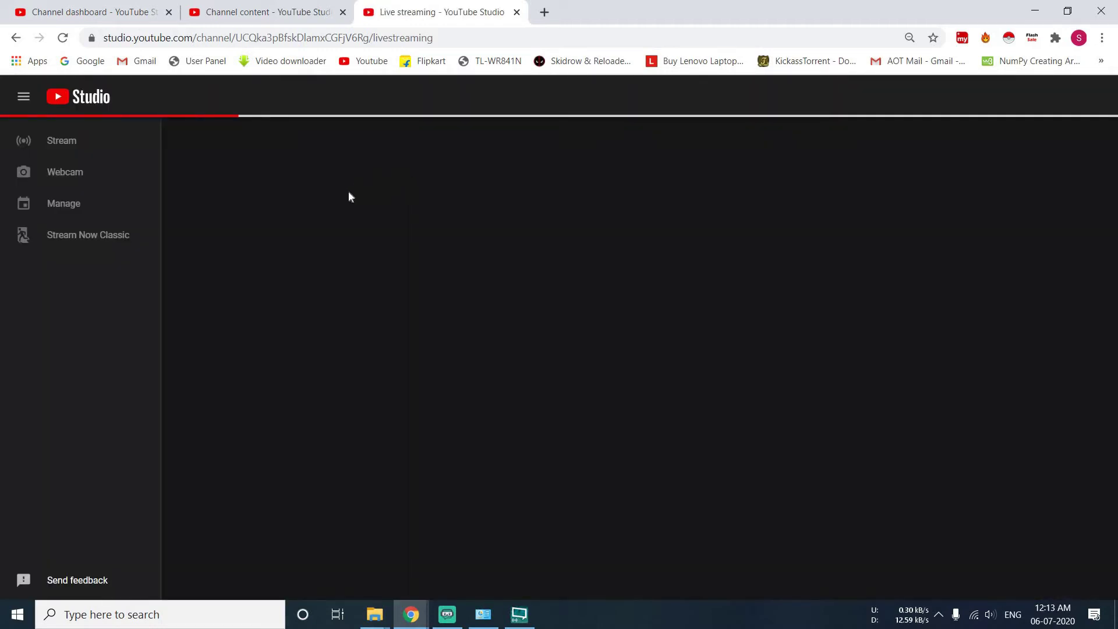
left_click(86, 236)
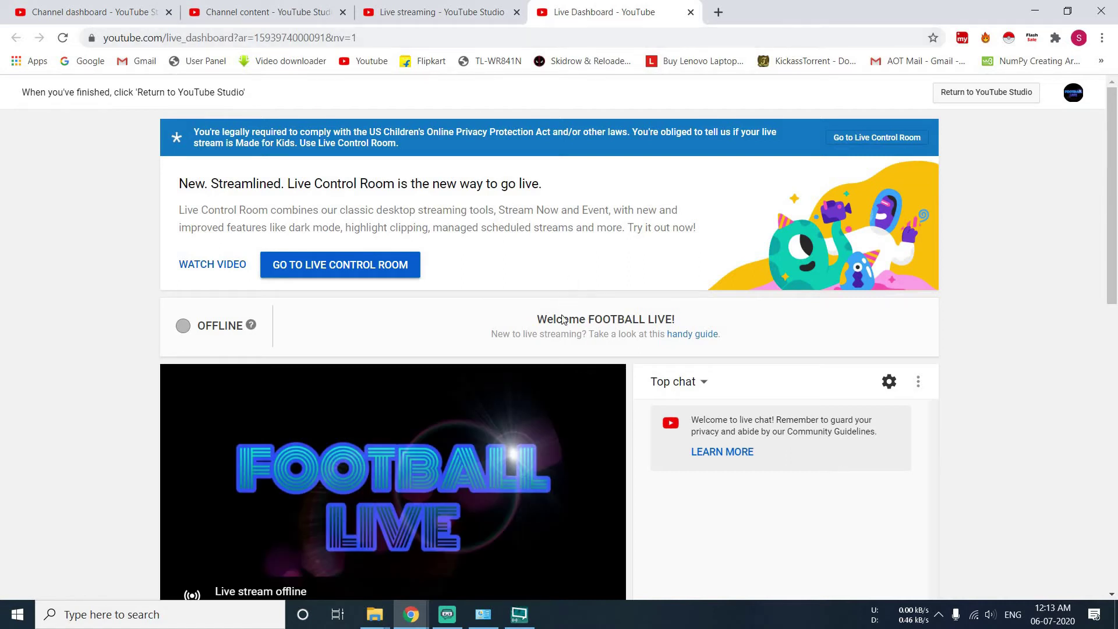
Step: In the live stream's basic info, set both the title and the description to "abc"
scroll(563, 319, "down", 4)
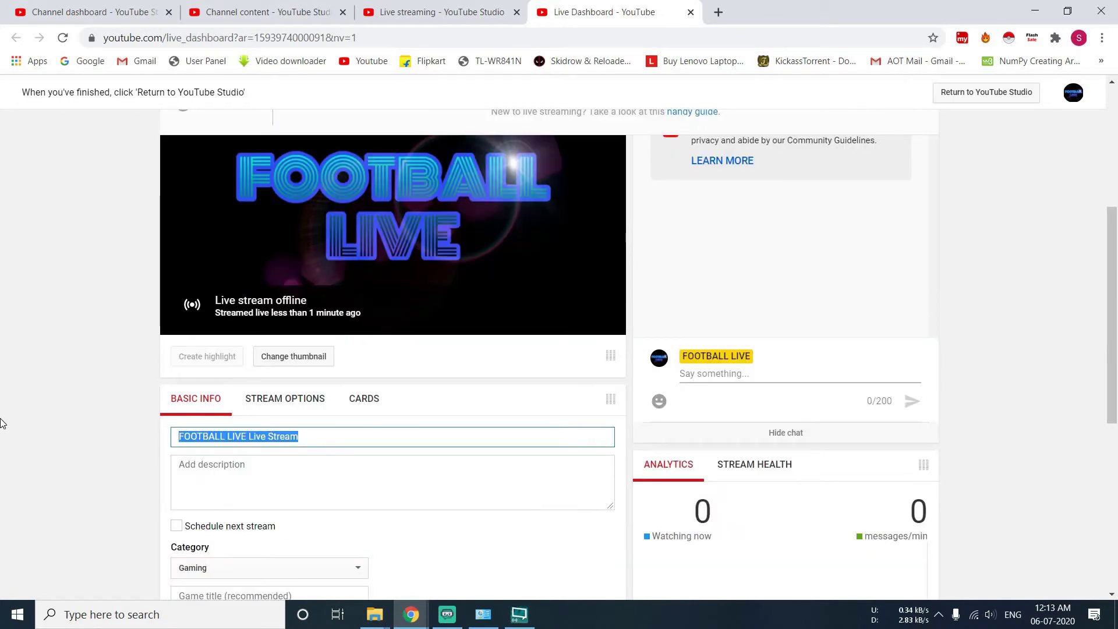
type("abc")
left_click(242, 470)
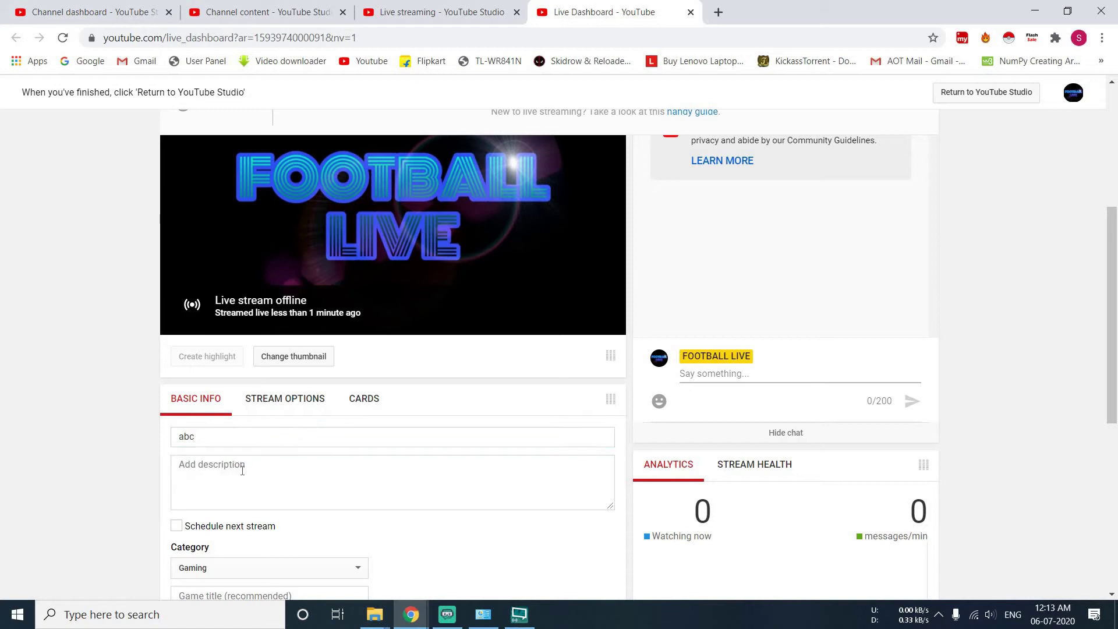
left_click(243, 466)
type("abc")
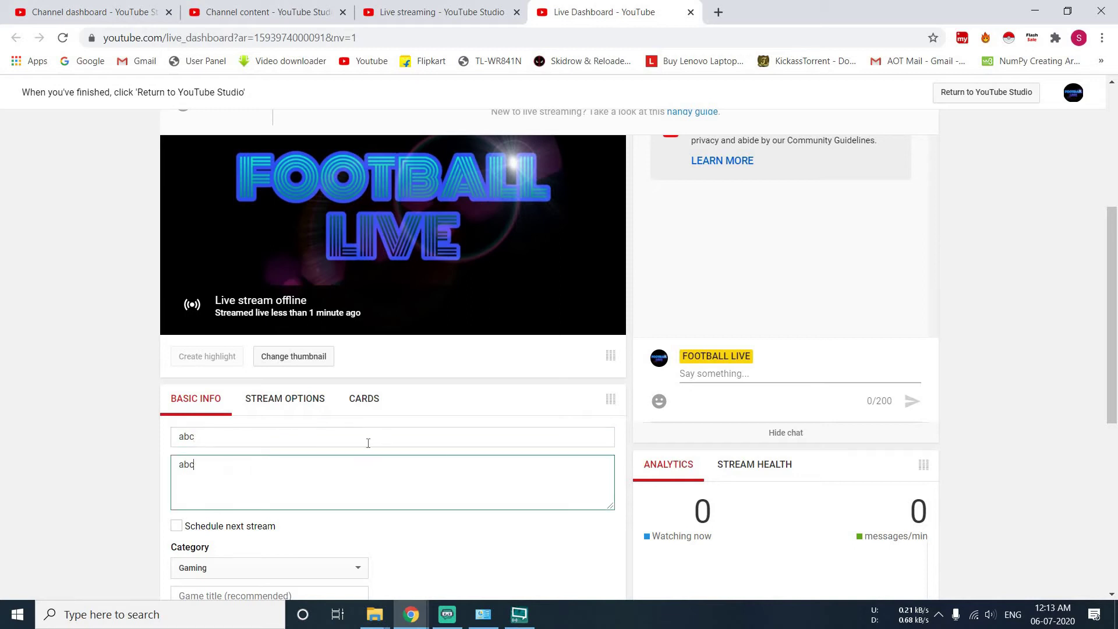
Step: Set the live stream's category to Sports and check its privacy setting
scroll(368, 443, "down", 2)
left_click(268, 422)
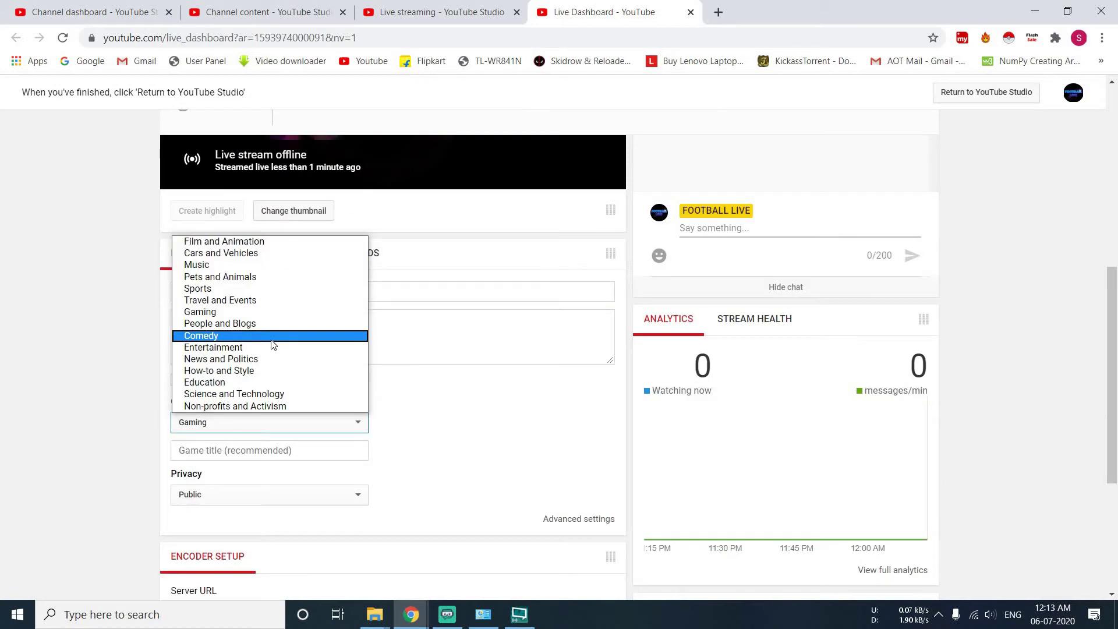
left_click(233, 288)
left_click(249, 475)
key("Return")
scroll(523, 365, "up", 1)
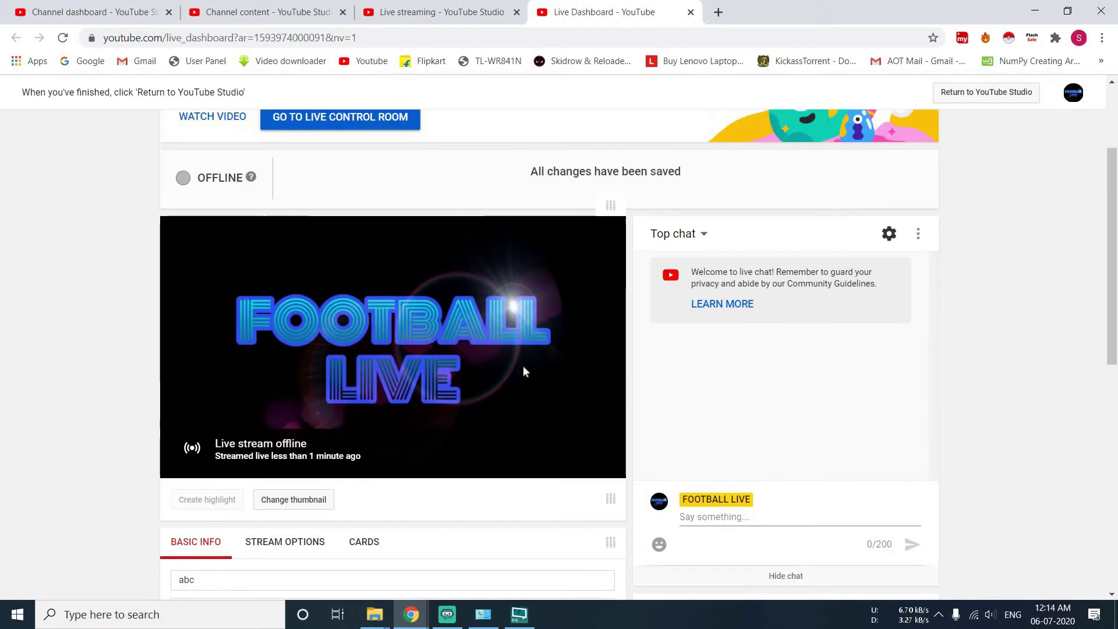
scroll(524, 368, "up", 2)
scroll(520, 364, "down", 2)
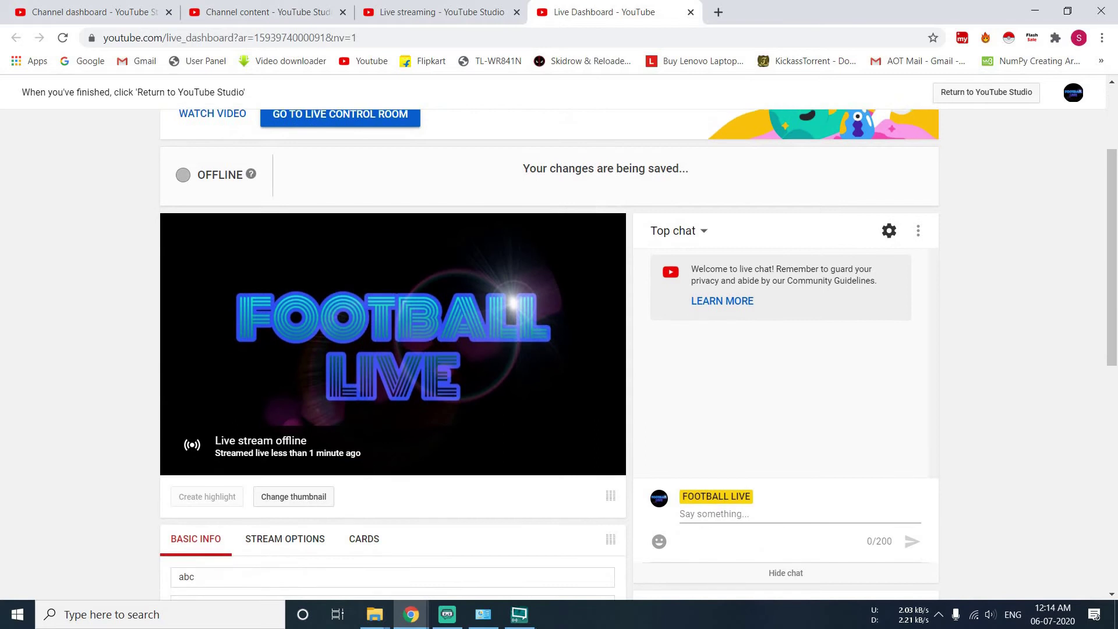
Step: In XSplit Broadcaster, set up a new YouTube Live output with the FOOTBALL LIVE channel and accept its default properties
left_click(518, 614)
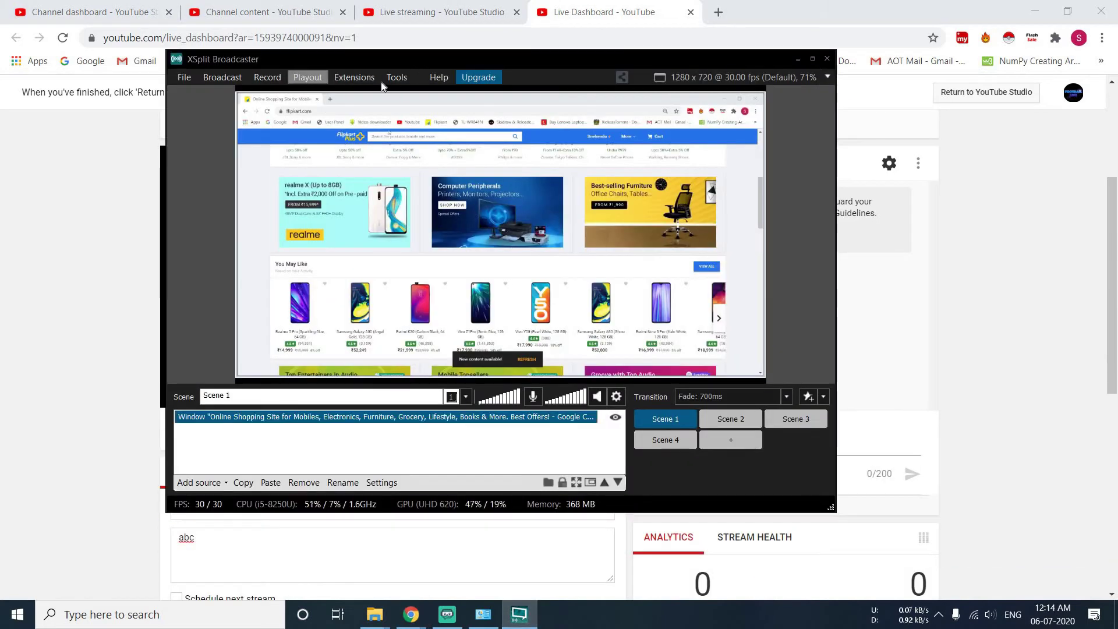
left_click(227, 78)
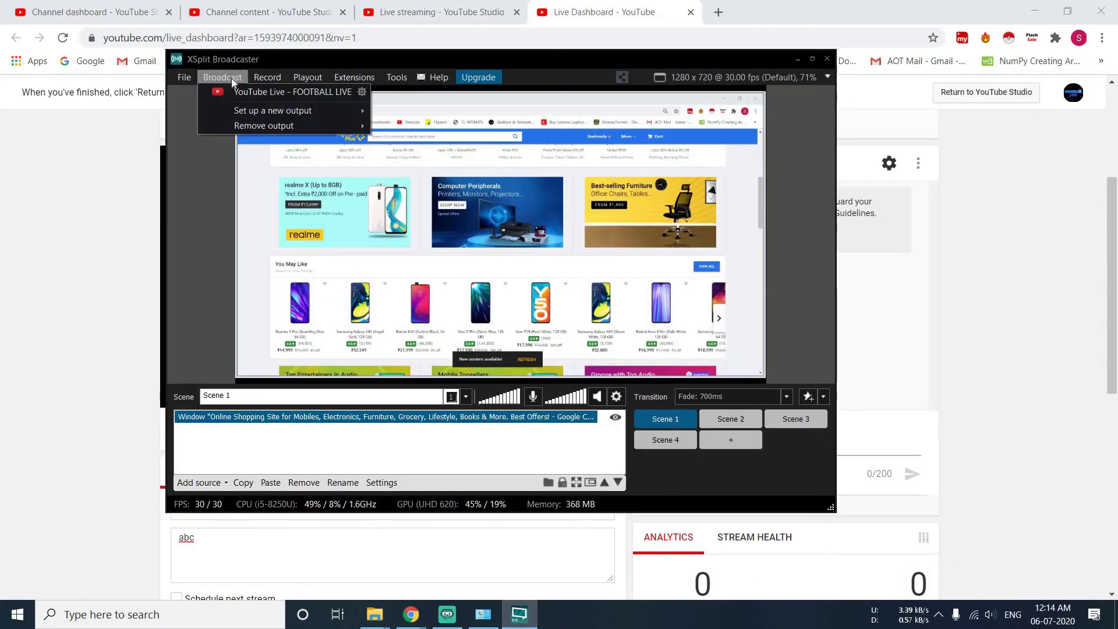
left_click(223, 76)
left_click(223, 76)
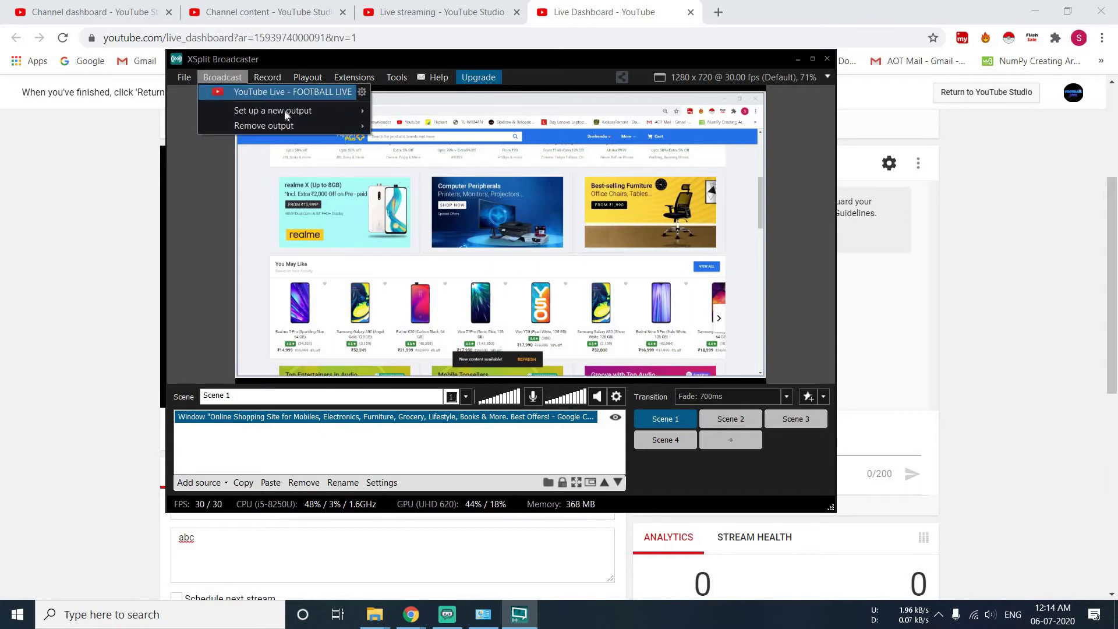
mouse_move(284, 111)
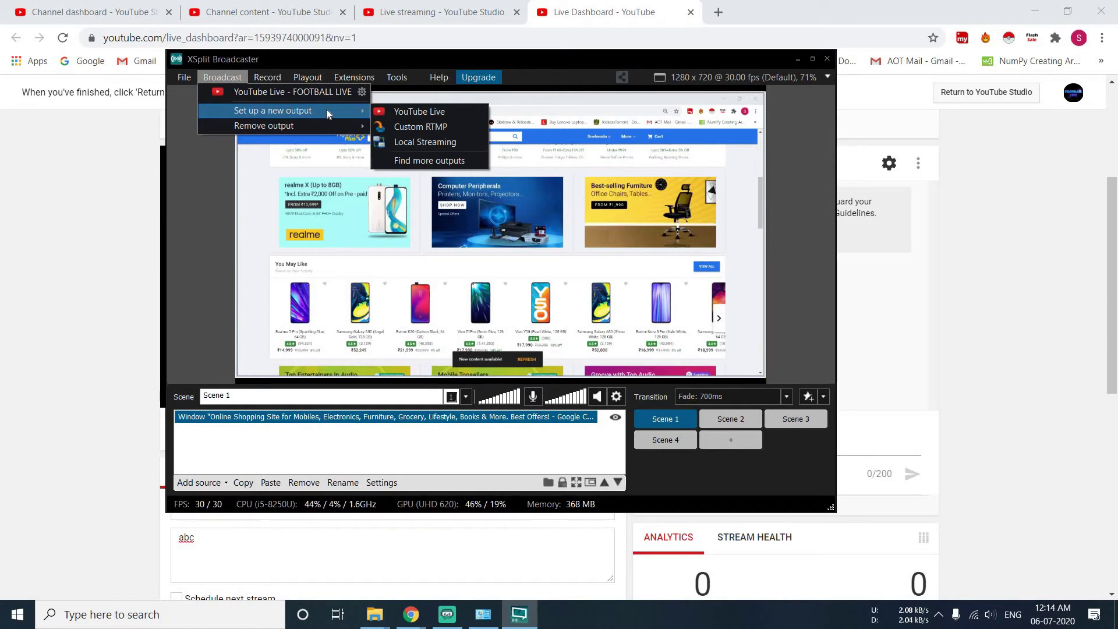
left_click(396, 114)
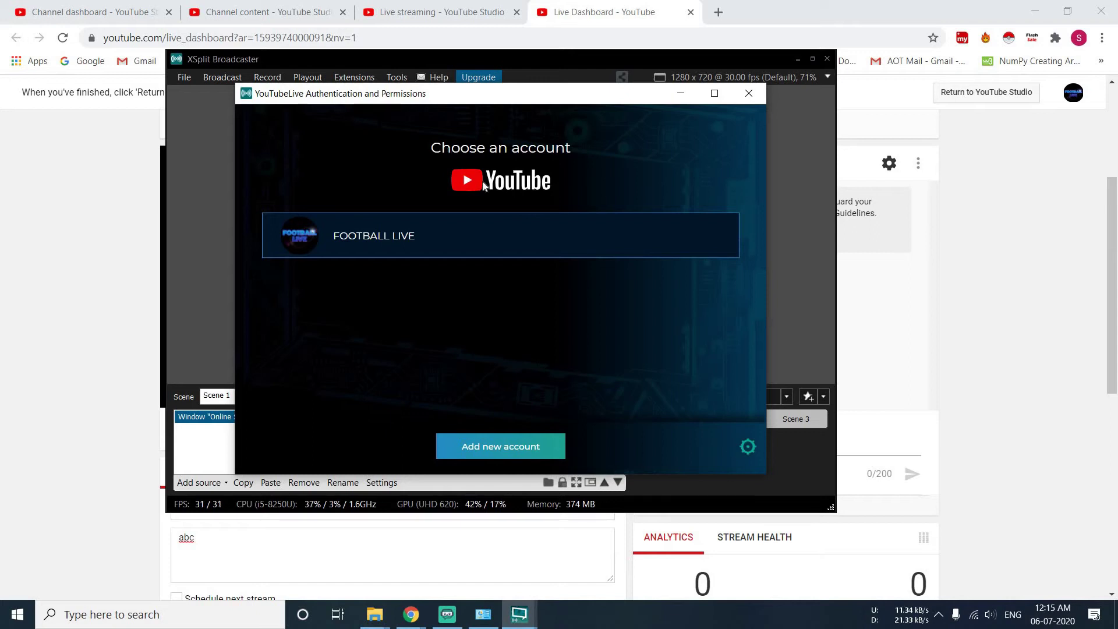
left_click(366, 245)
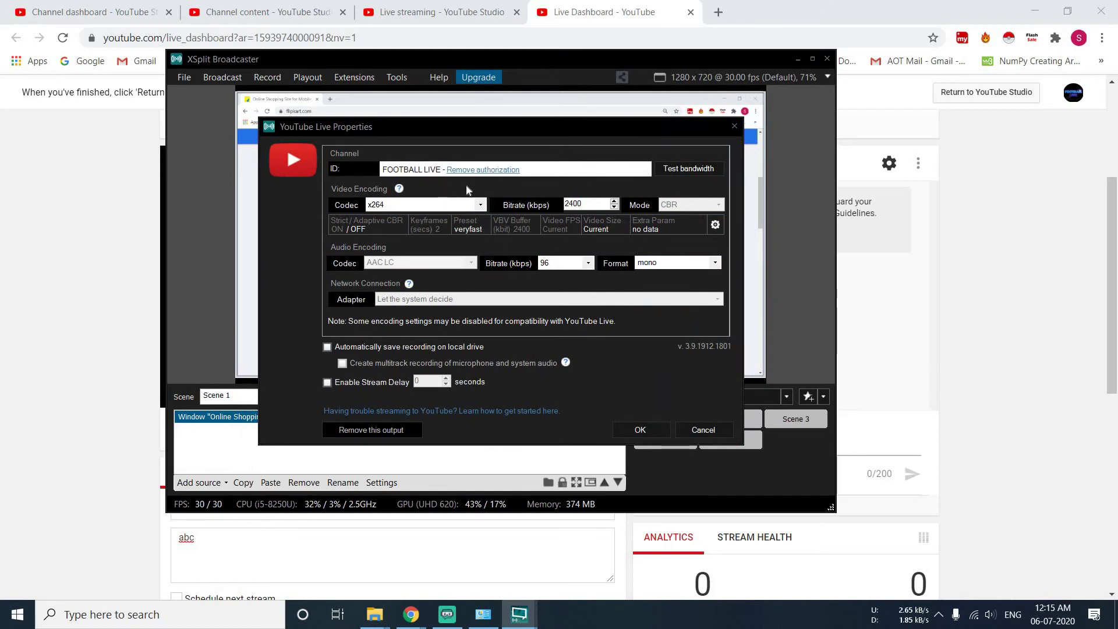
left_click(636, 426)
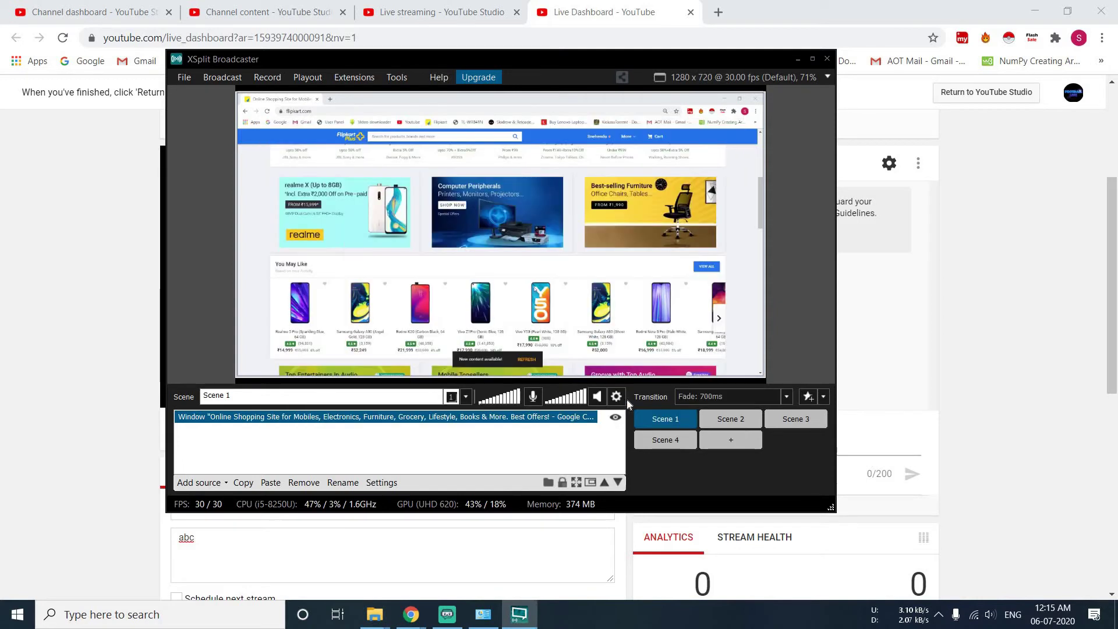
Step: Open the YouTube Live - FOOTBALL LIVE broadcast details and choose Stream Now as the live event
left_click(229, 78)
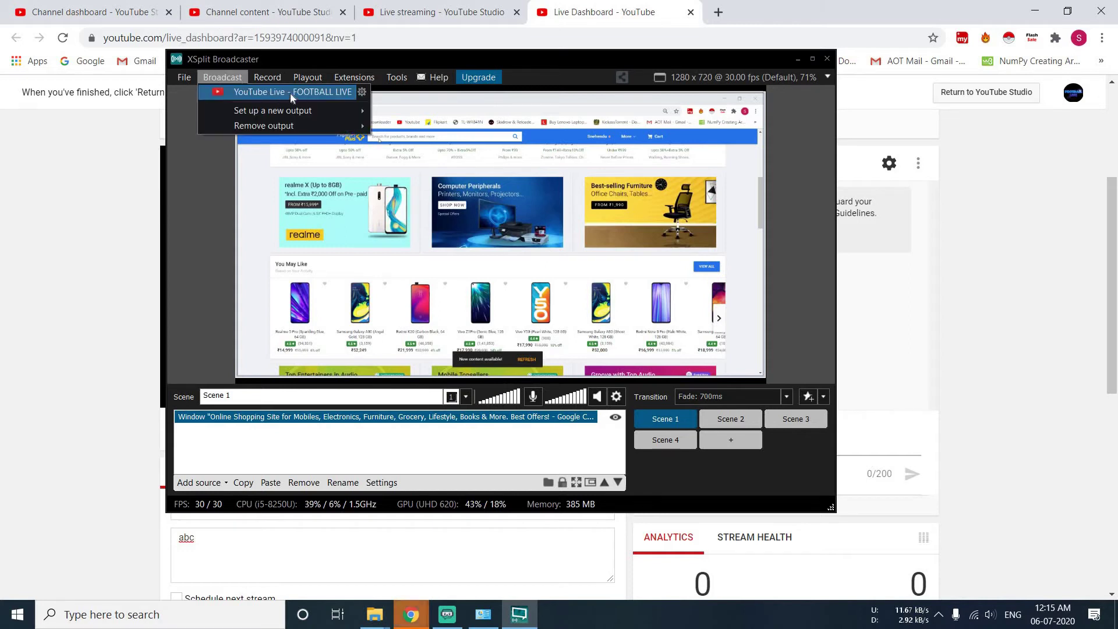
left_click(231, 78)
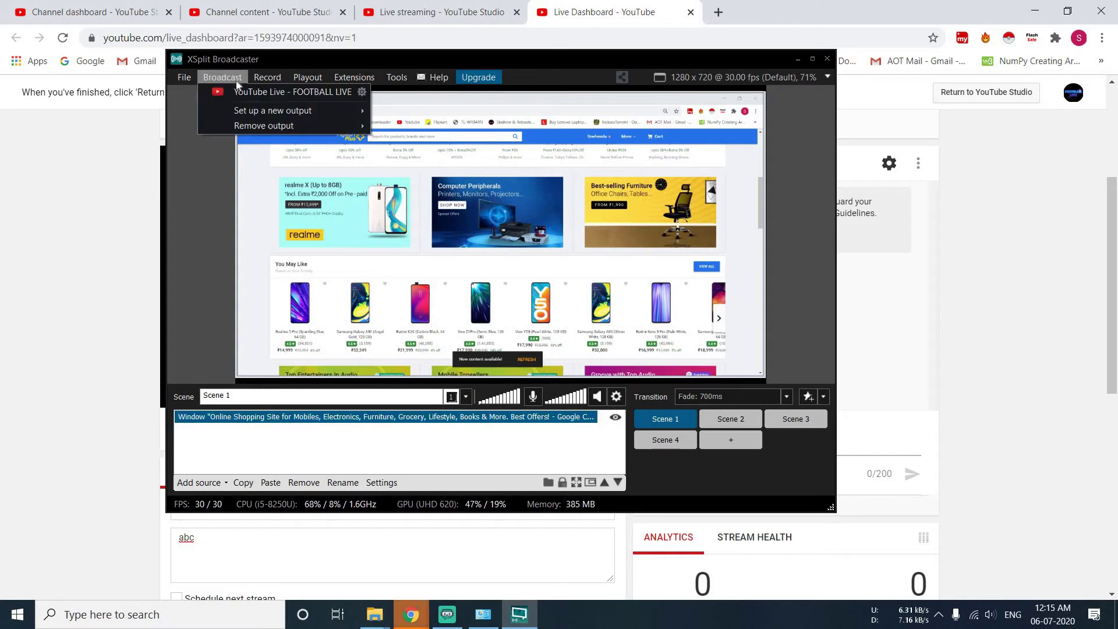
left_click(305, 93)
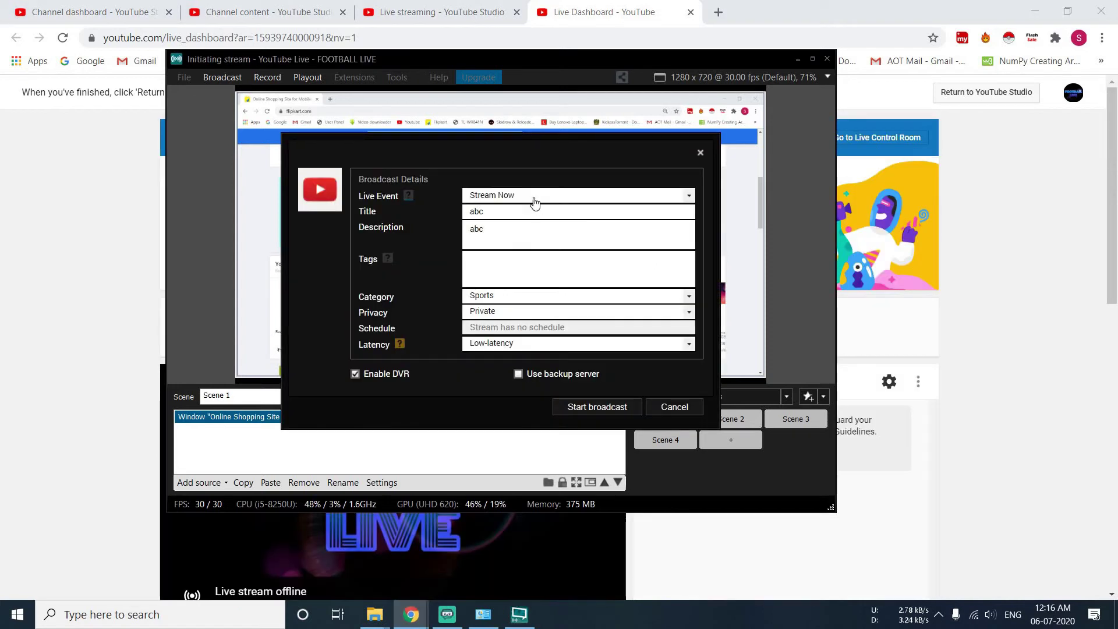
left_click(509, 196)
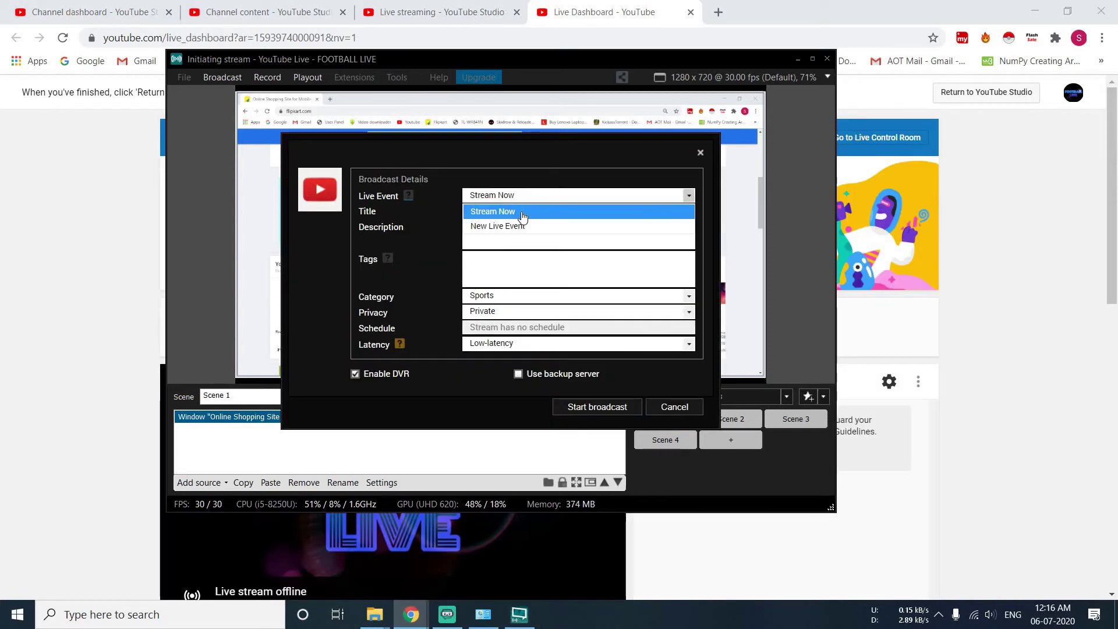
left_click(521, 211)
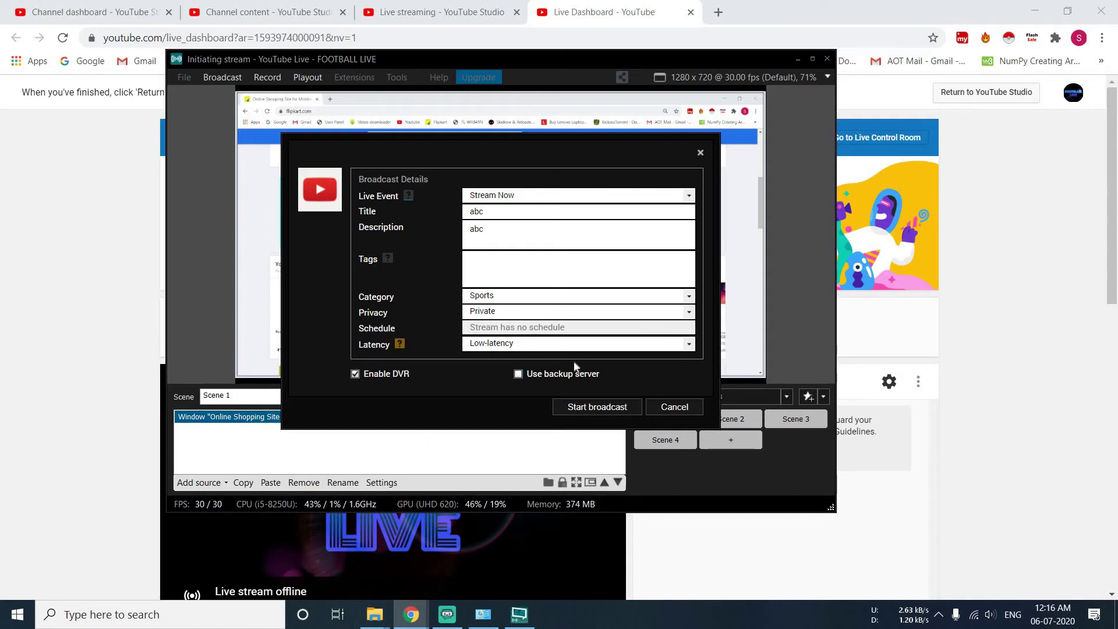
Step: Check the dashboard's basic info in Chrome against the broadcast details, and start the broadcast in XSplit Broadcaster
left_click(865, 15)
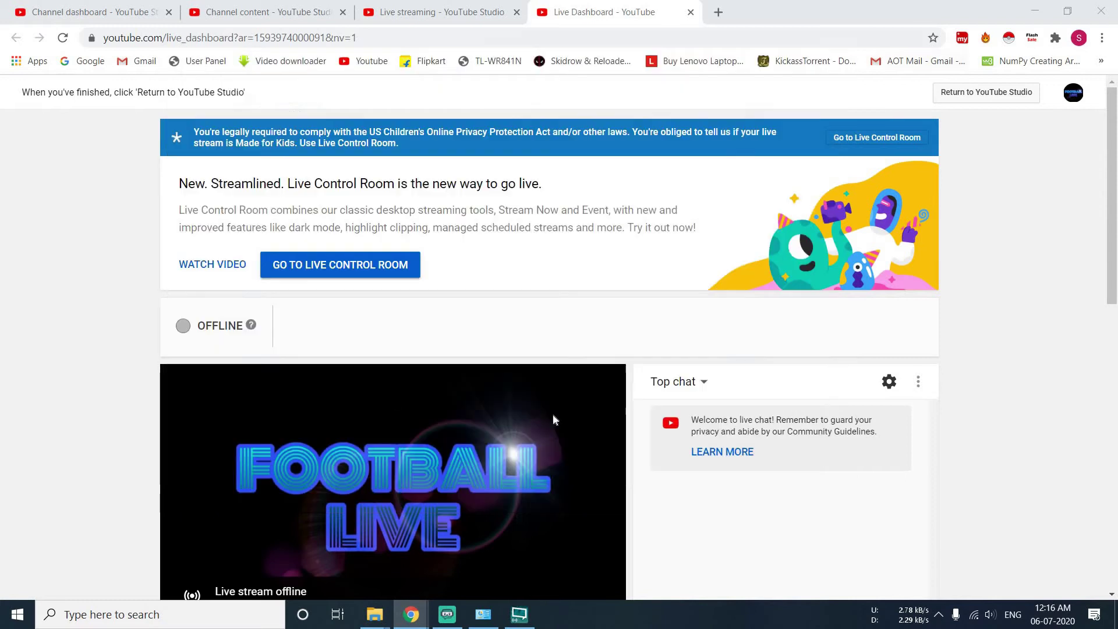
scroll(333, 372, "down", 9)
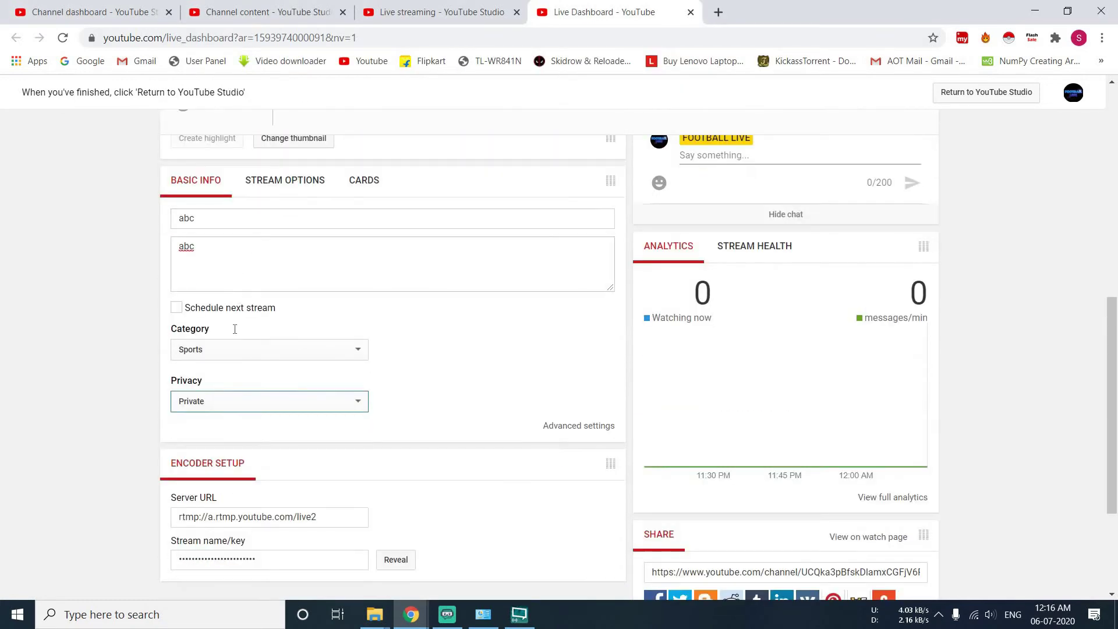
scroll(235, 323, "up", 1)
left_click(519, 614)
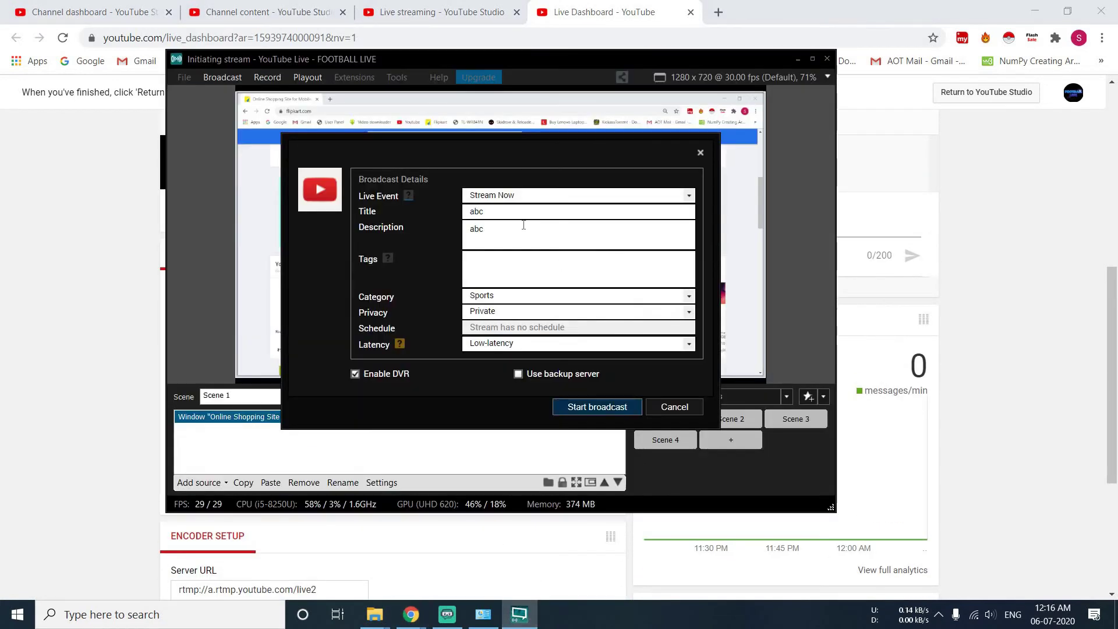
left_click(609, 406)
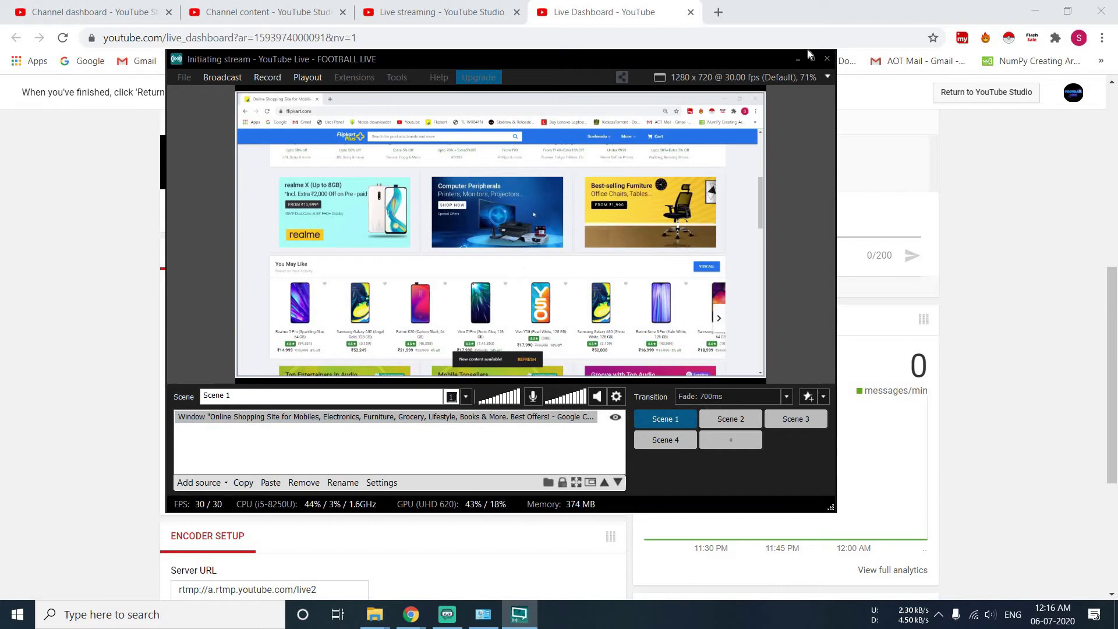
Step: Examine the stream status and video preview on the YouTube live dashboard in Chrome, checking XSplit Broadcaster's streaming status as well
left_click(809, 11)
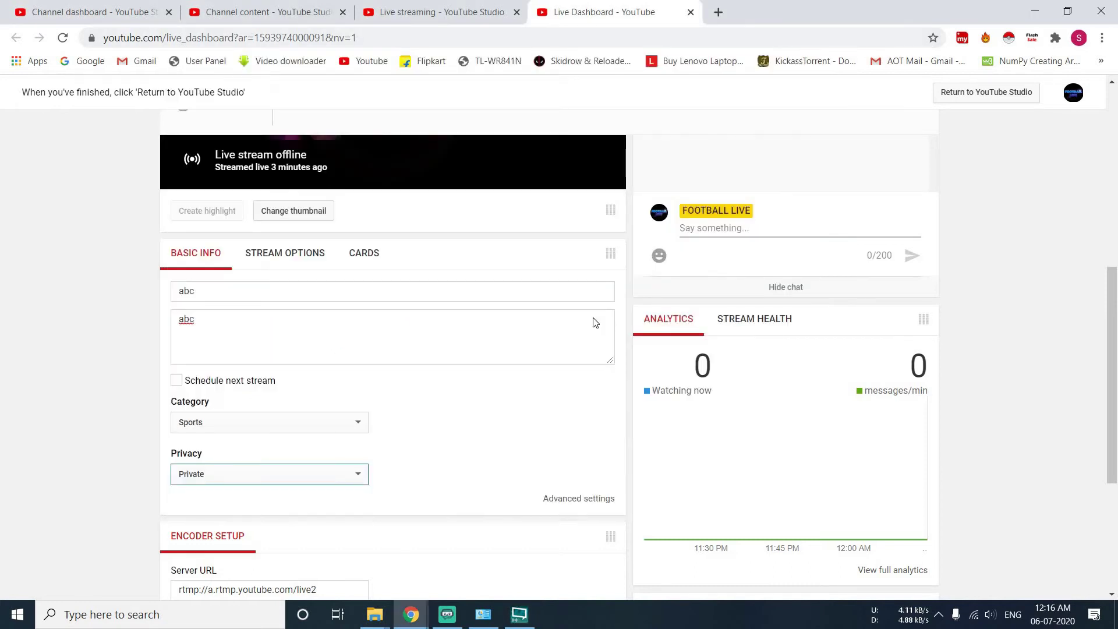
scroll(591, 308, "up", 8)
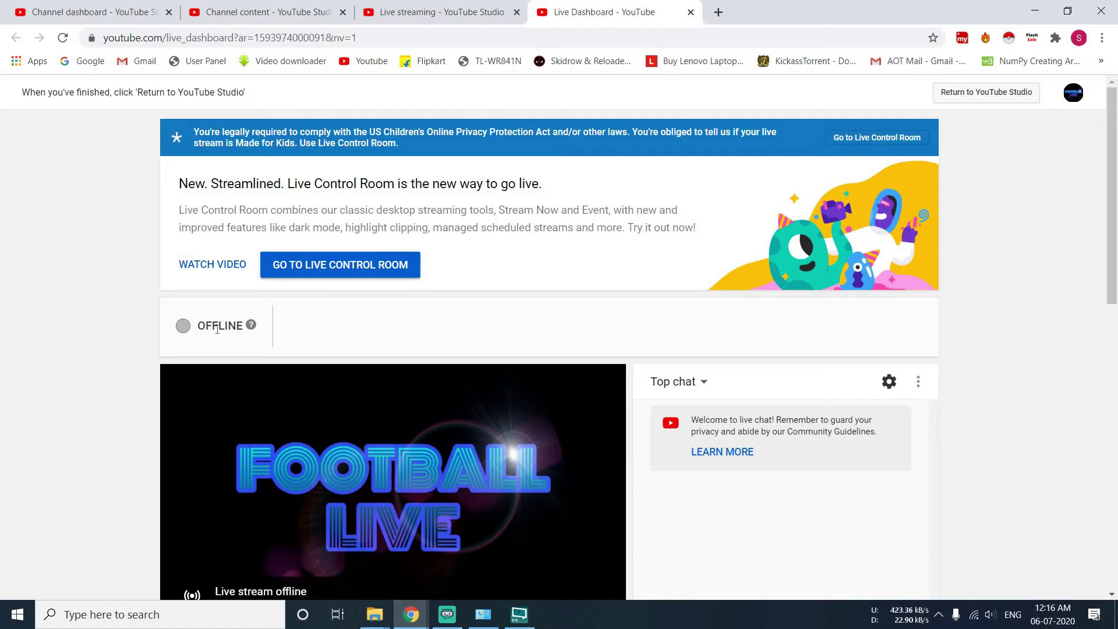
left_click(518, 613)
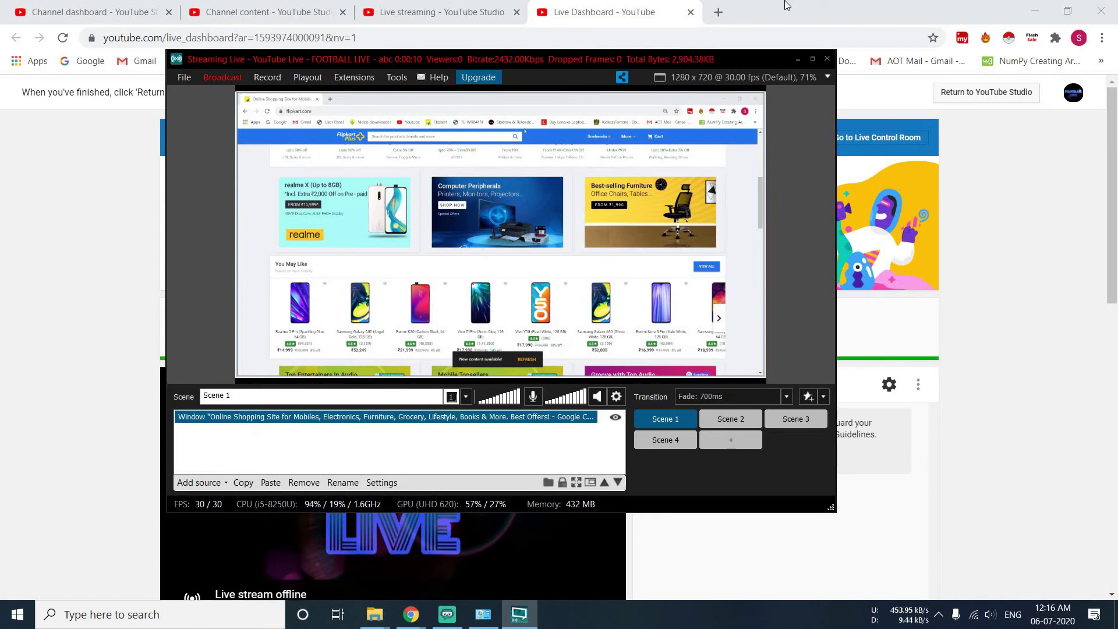
left_click(792, 16)
scroll(514, 341, "down", 3)
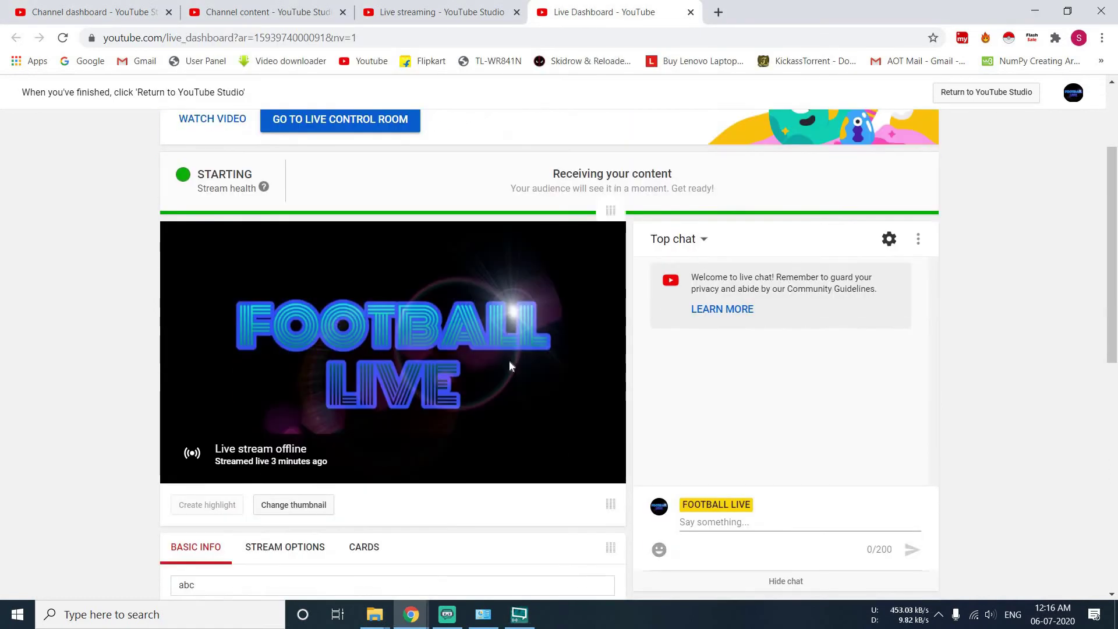
scroll(509, 360, "up", 3)
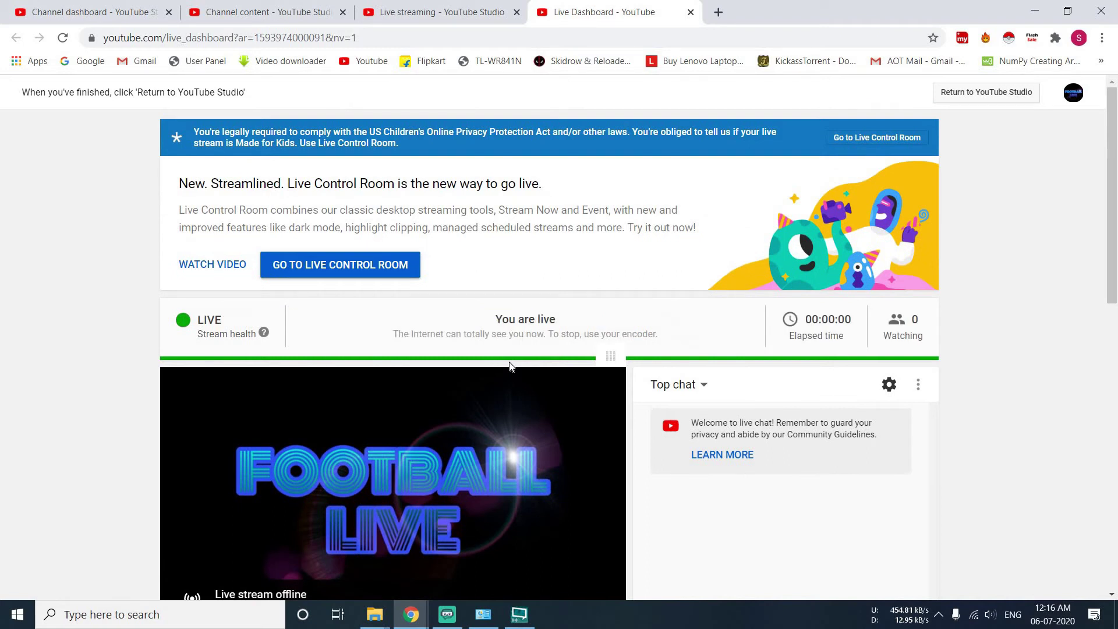
scroll(557, 274, "down", 3)
key("F5")
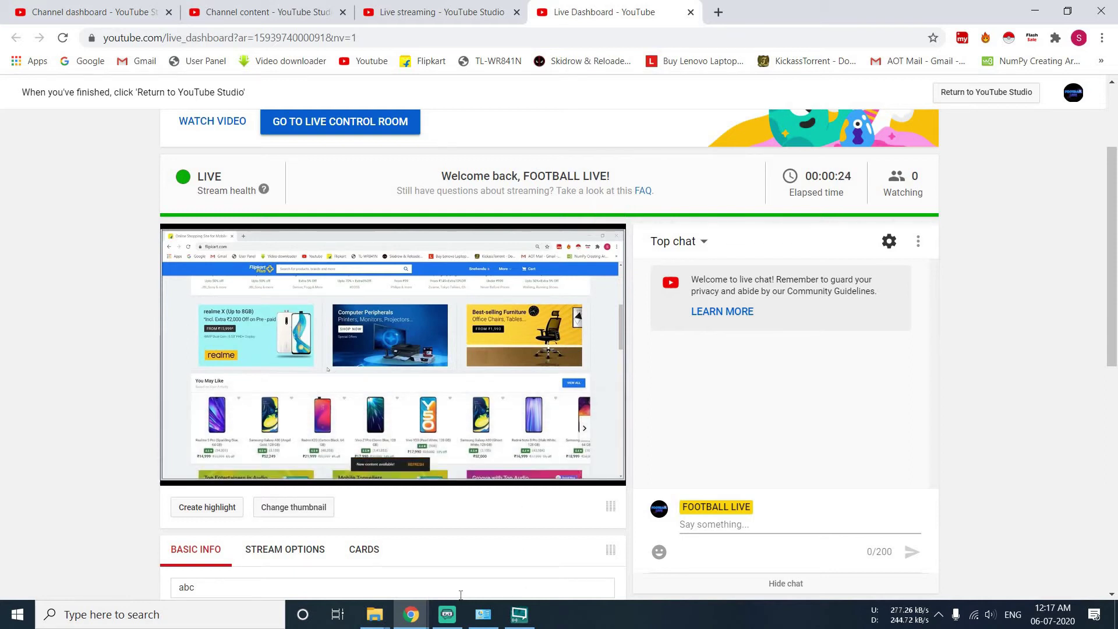
Step: In Streamlabs OBS, add a new Window Capture source named "cricbuzz" to the Cricbuzz scene
left_click(453, 619)
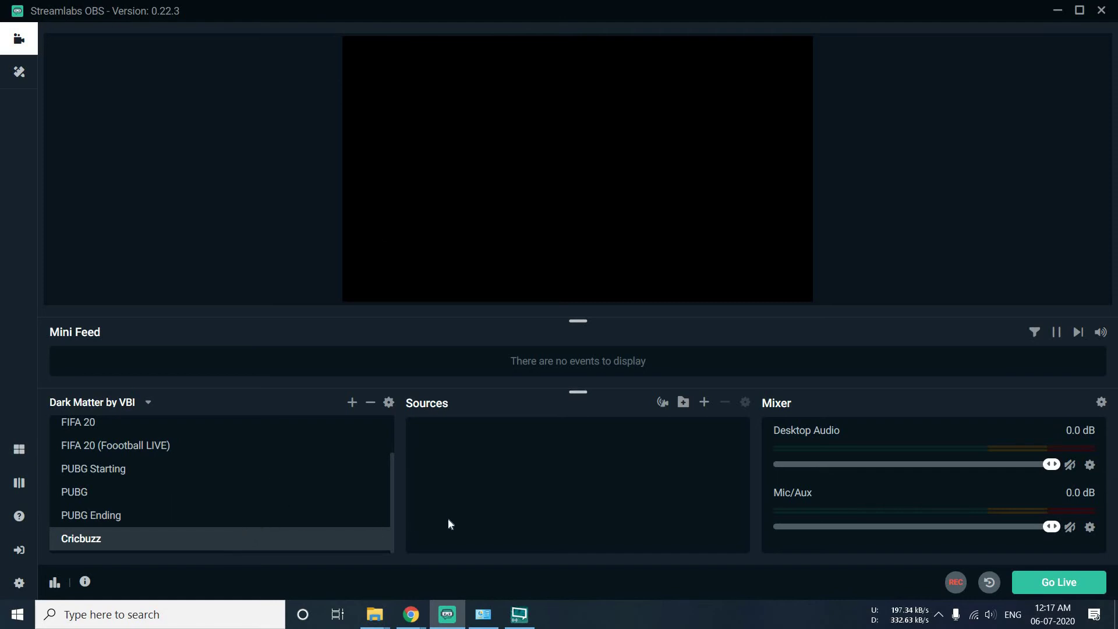
left_click(704, 402)
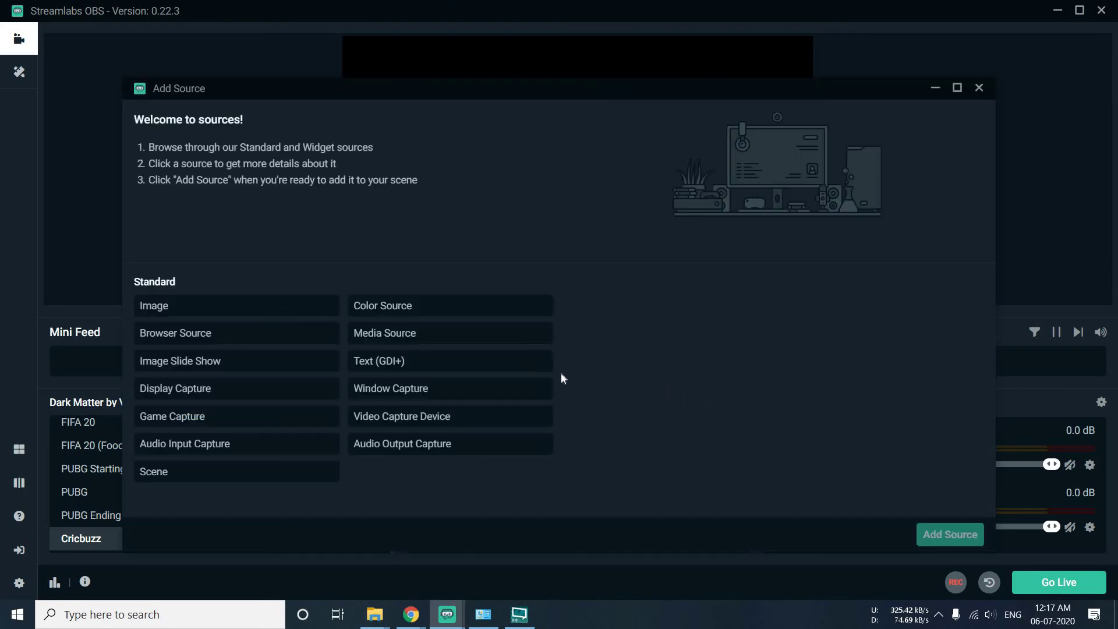
left_click(443, 390)
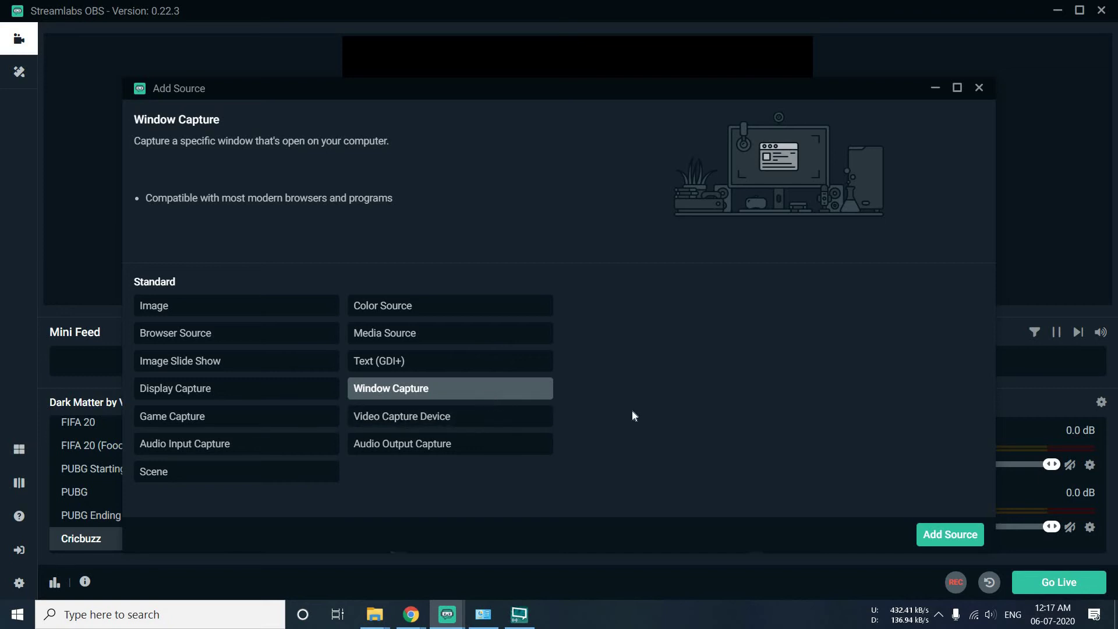
left_click(930, 533)
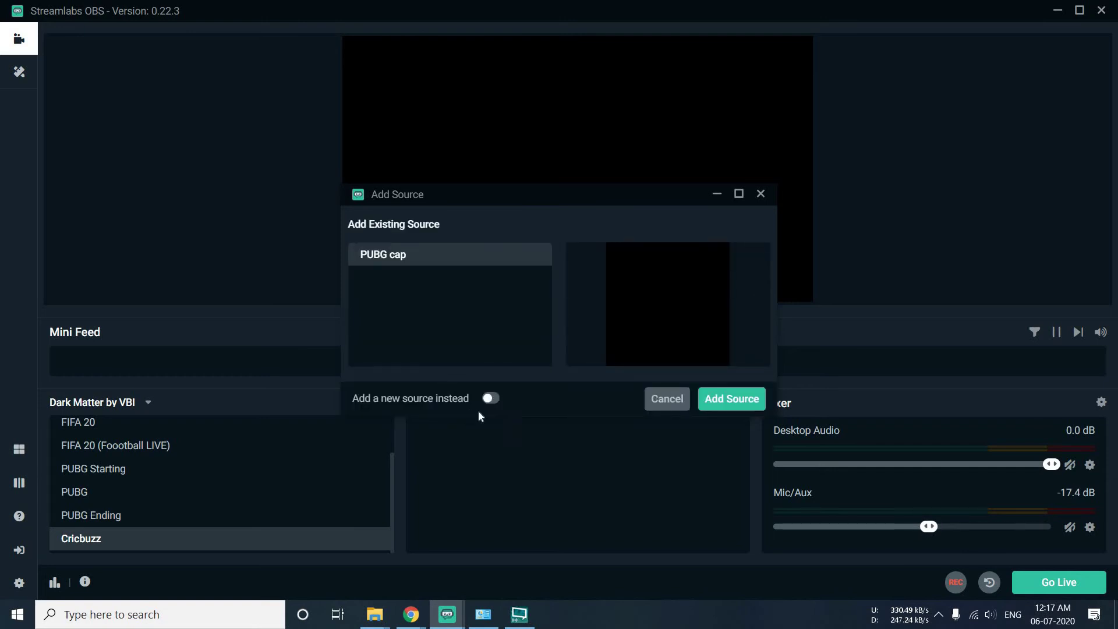
left_click(491, 397)
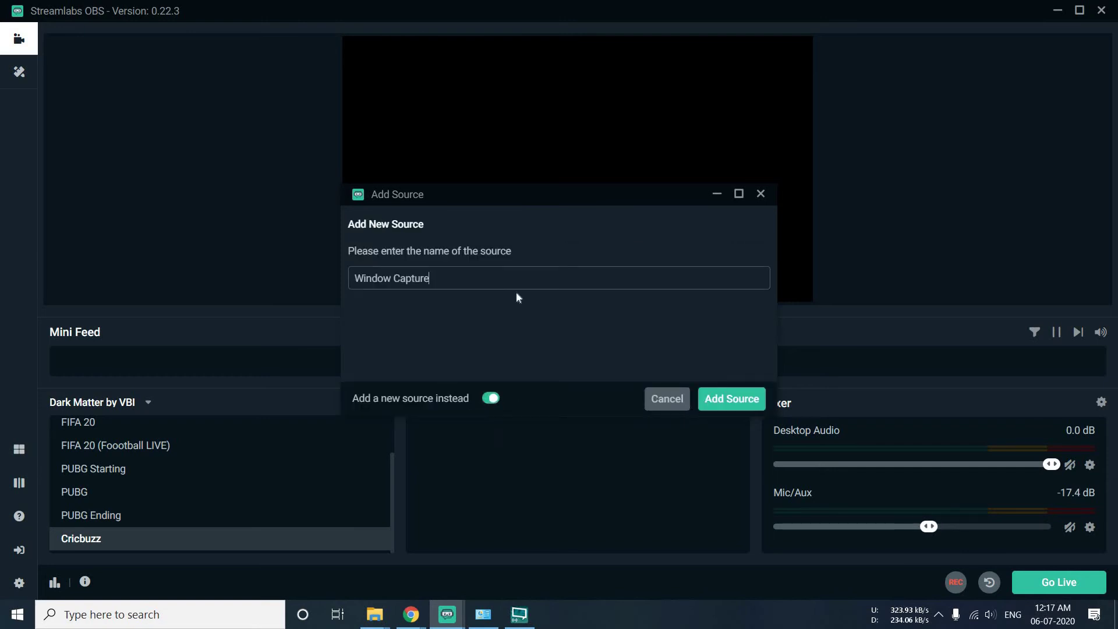
key("ctrl+a")
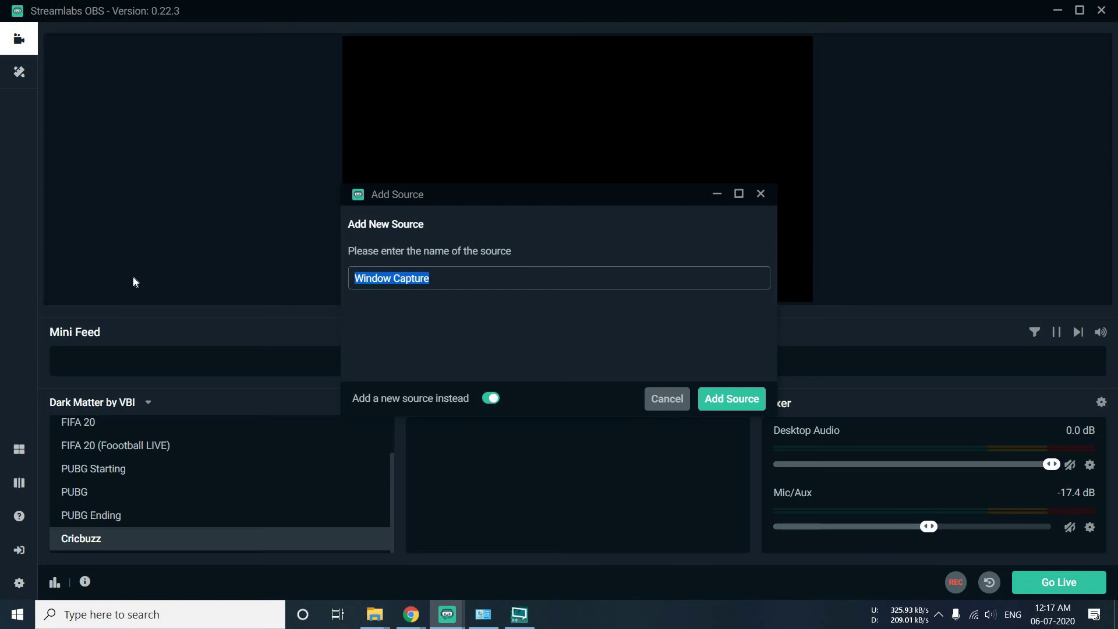
type("cricbuz")
left_click(718, 401)
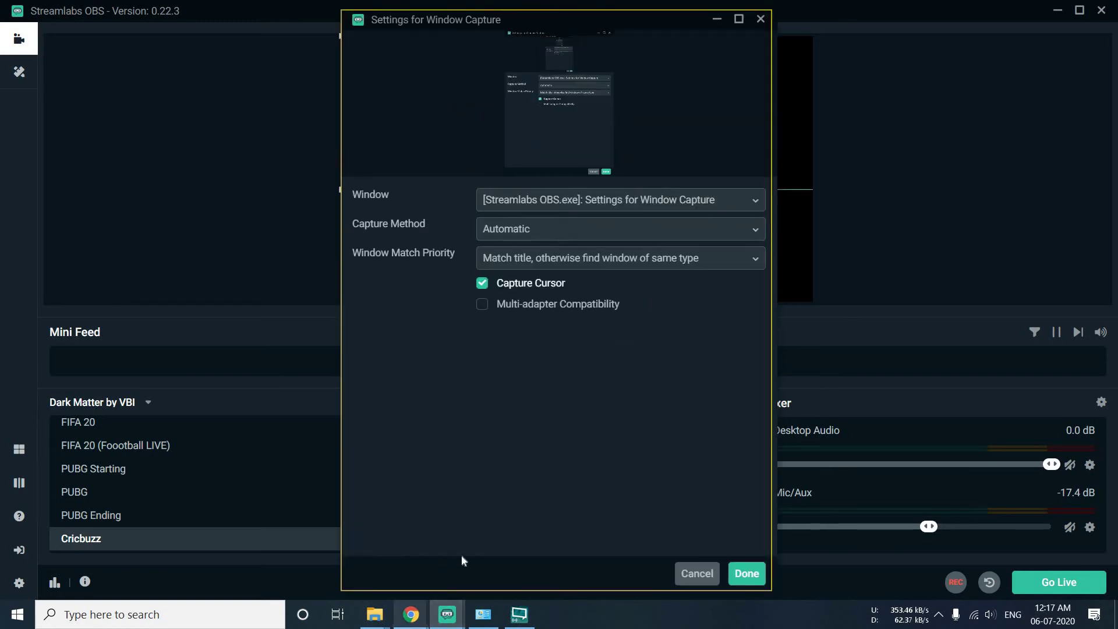
Step: Open cricbuzz.com in the Chrome window that shows the Flipkart shopping site
mouse_move(411, 614)
mouse_move(559, 550)
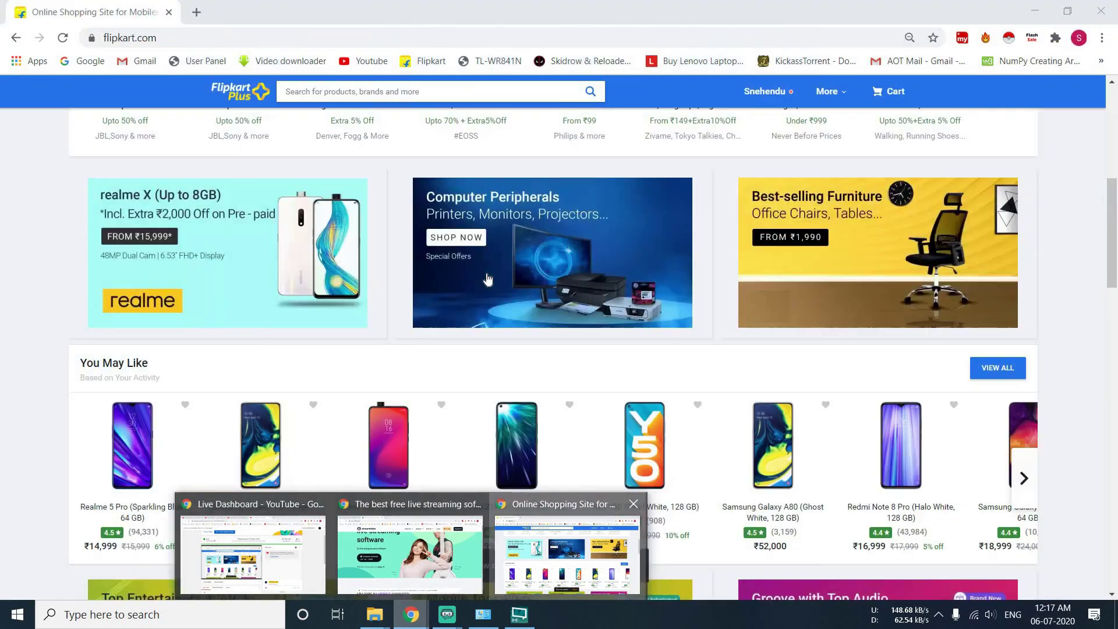
left_click(487, 280)
left_click(196, 12)
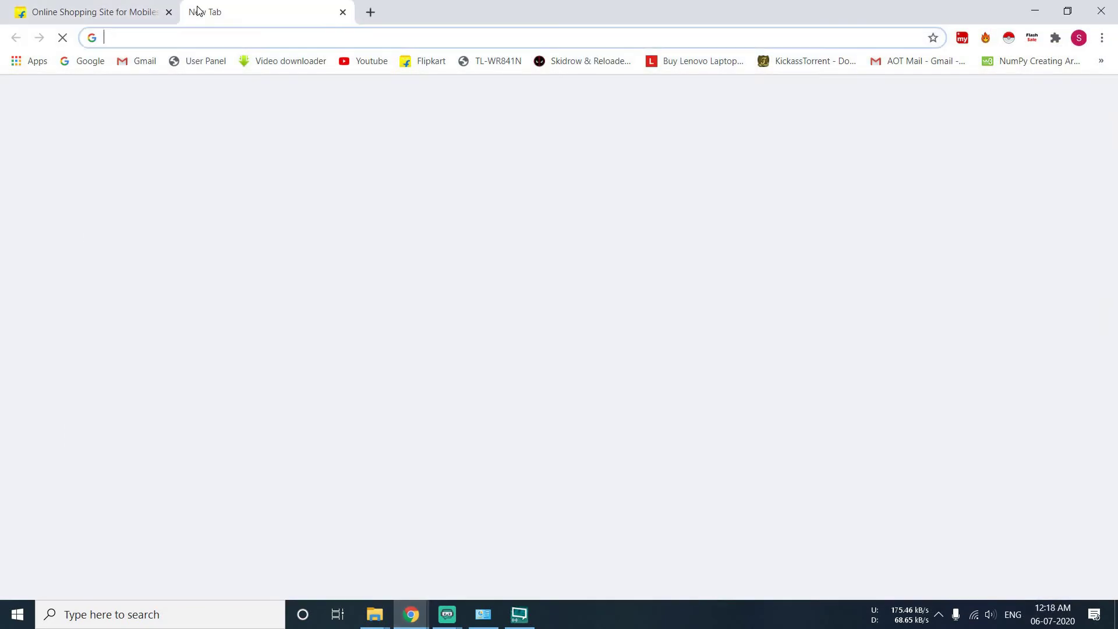
type("cricbuzz.com")
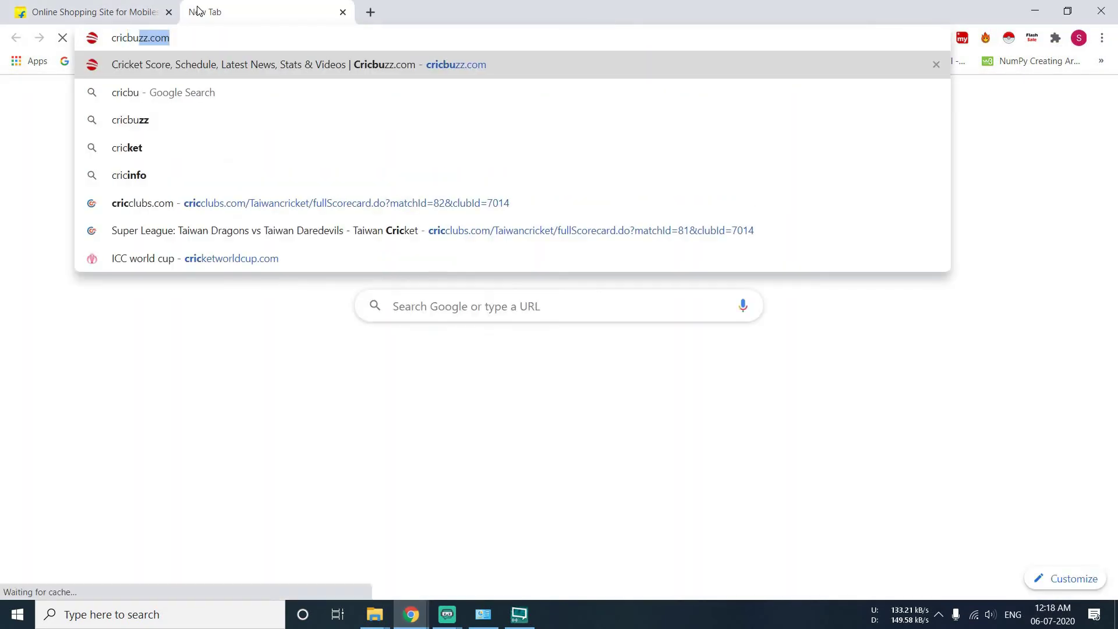
key("Return")
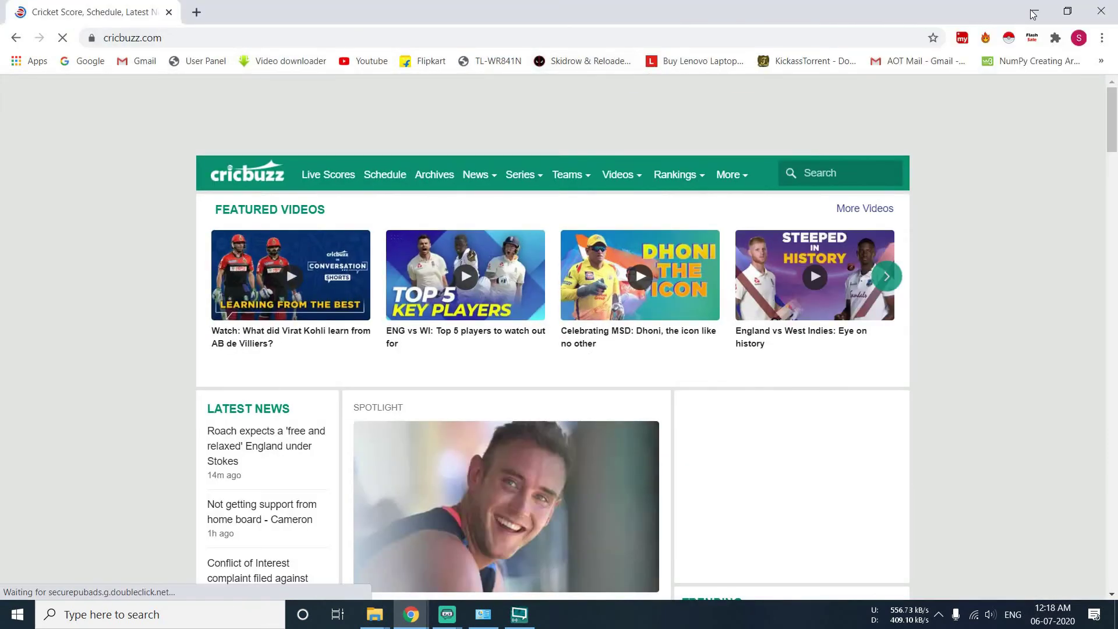
Step: In Streamlabs OBS, capture Chrome's Cricket Score window using the Windows Graphics Capture (Windows 10 1903 and up) method, and accept the source settings
left_click(1033, 12)
key("alt+Tab")
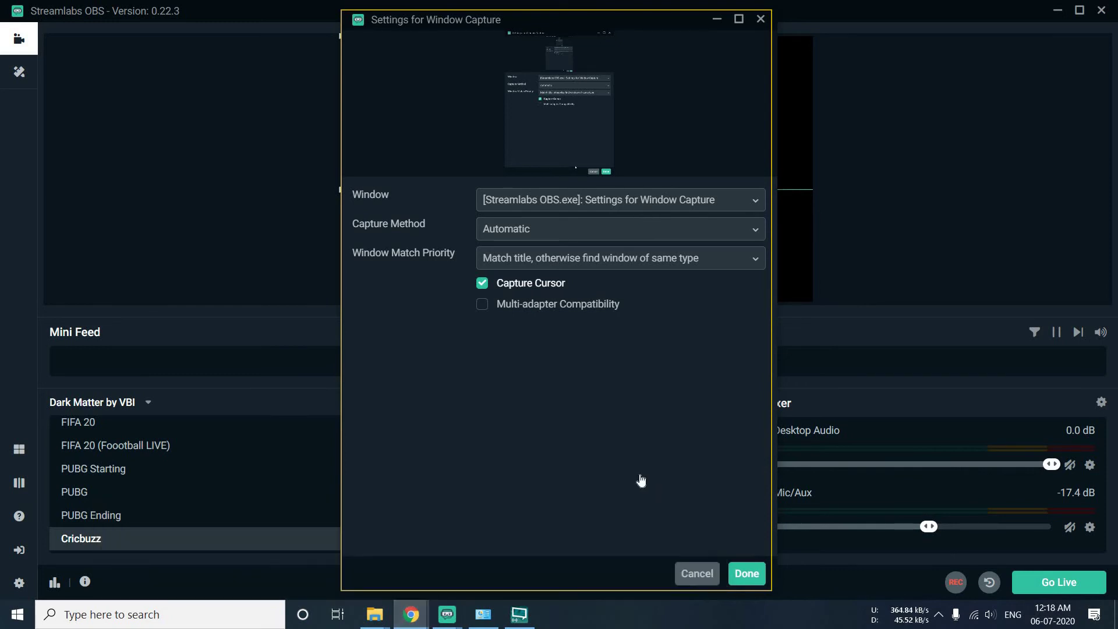
key("alt+Tab")
mouse_move(447, 614)
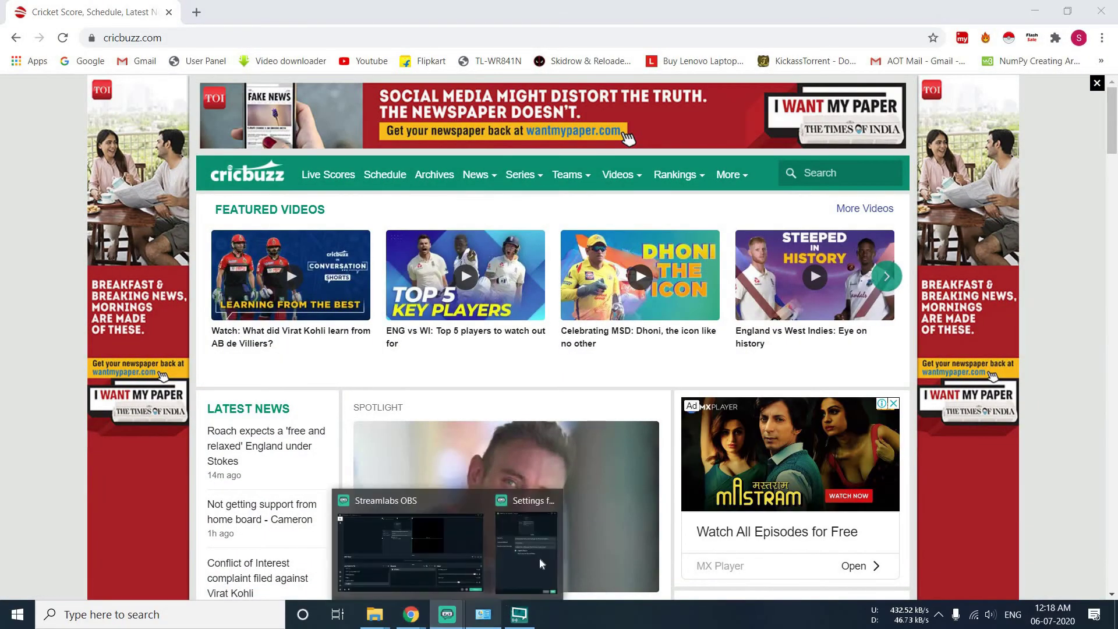
left_click(539, 557)
left_click(561, 245)
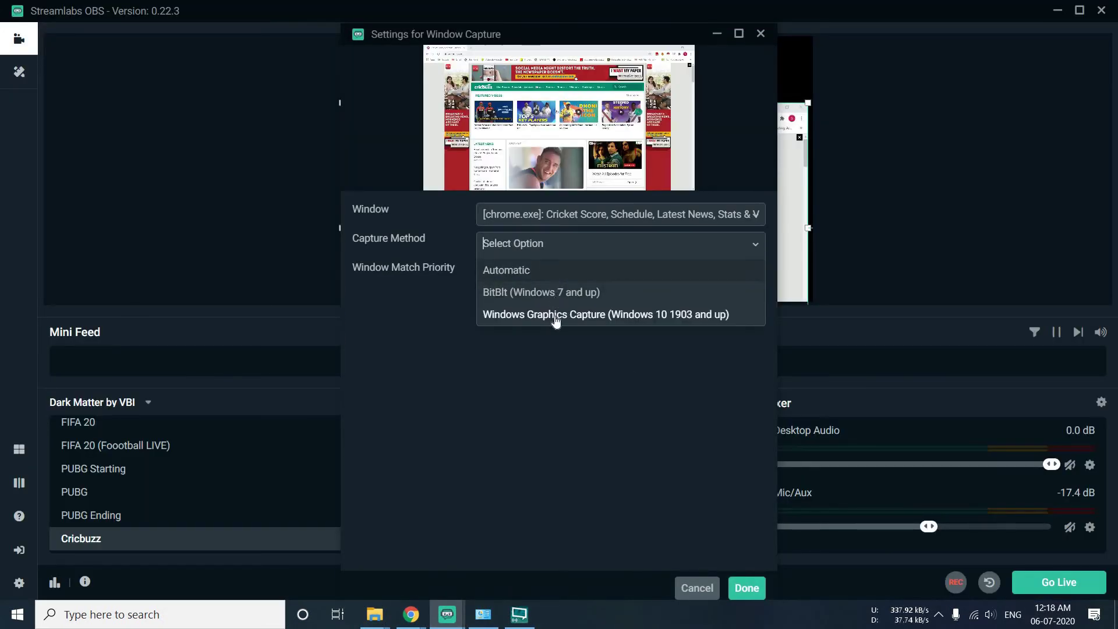
left_click(624, 314)
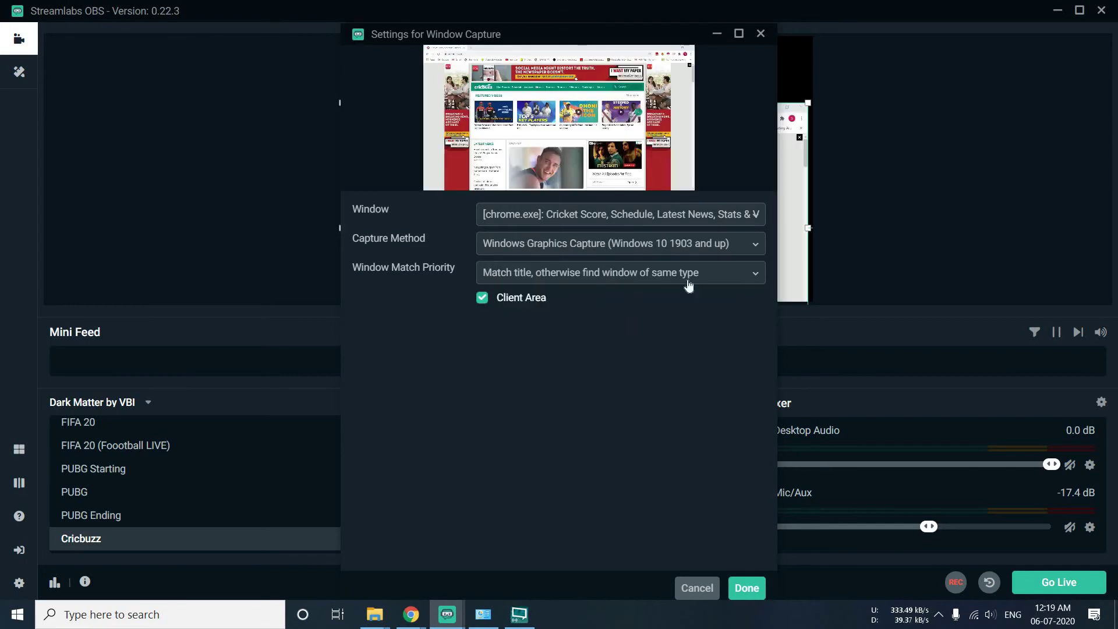
key("Return")
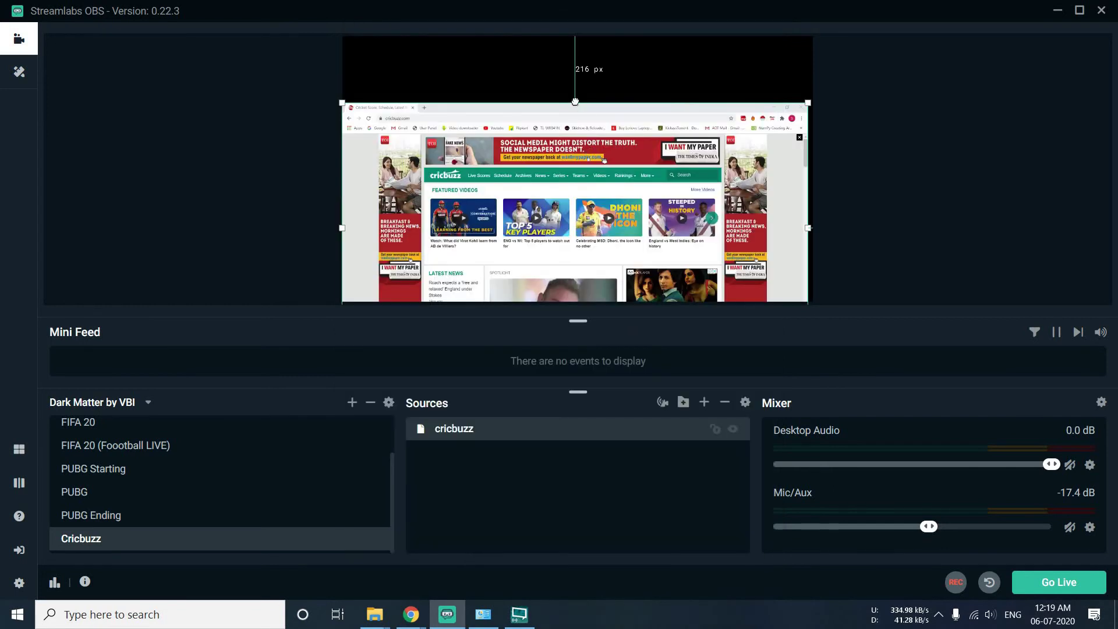
Step: Fit the cricbuzz capture to the canvas's full width at its top edge, and start the live stream
left_click_drag(586, 81, 596, 82)
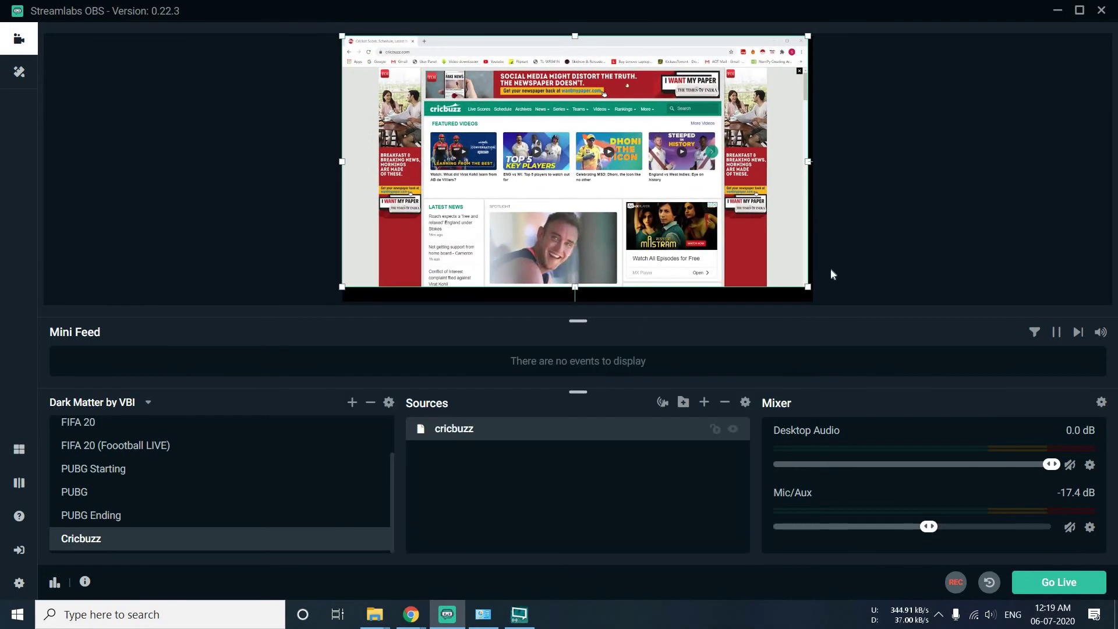
mouse_move(808, 287)
left_mouse_down()
mouse_move(928, 298)
mouse_move(812, 288)
left_mouse_up()
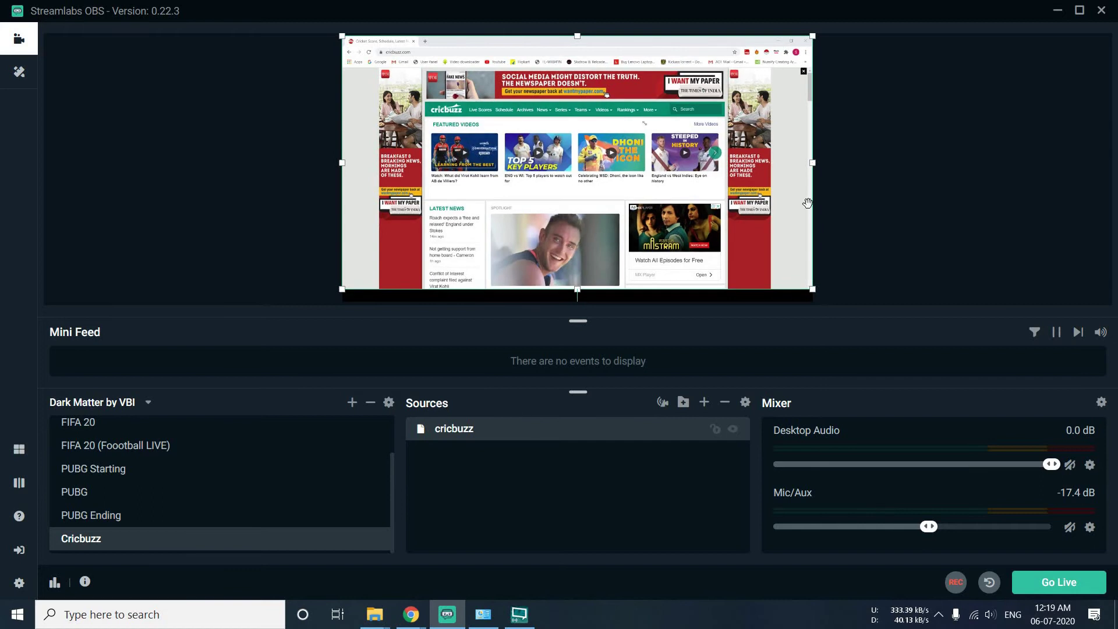
left_click(984, 139)
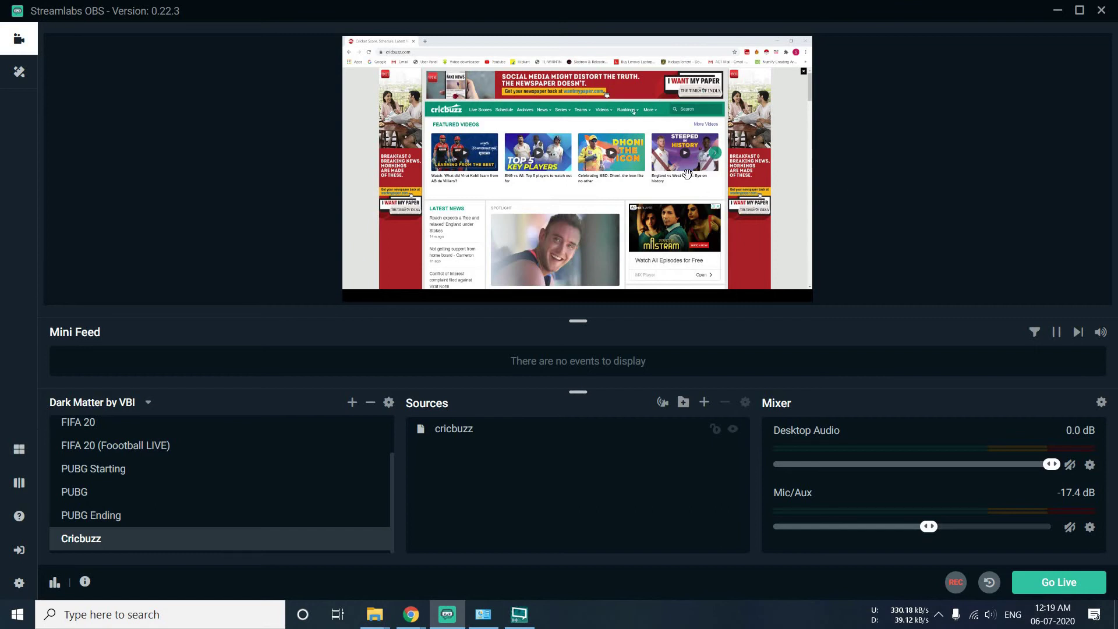
left_click(1068, 588)
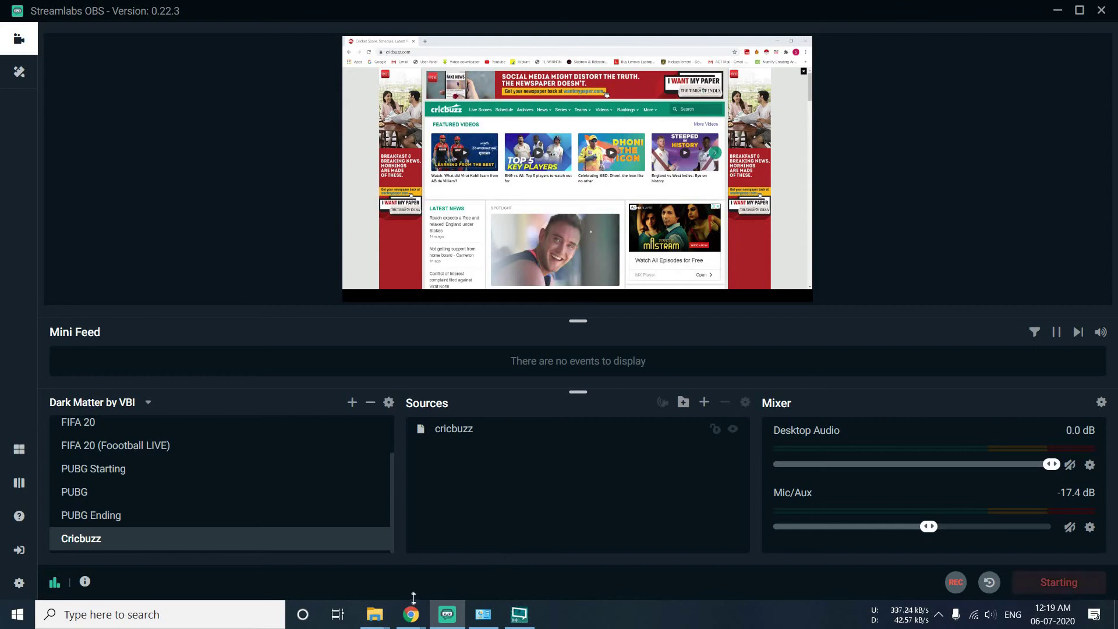
Step: Switch to Chrome's YouTube Studio live streaming page, open the Stream section, and dismiss the offer to reuse the last stream's settings
mouse_move(411, 614)
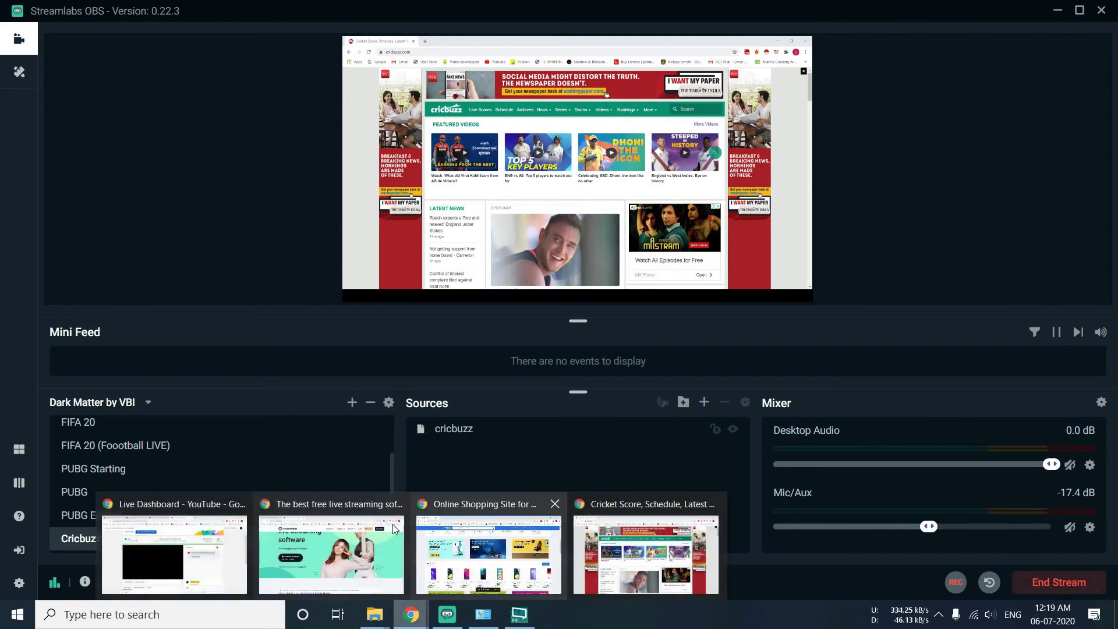
left_click(178, 531)
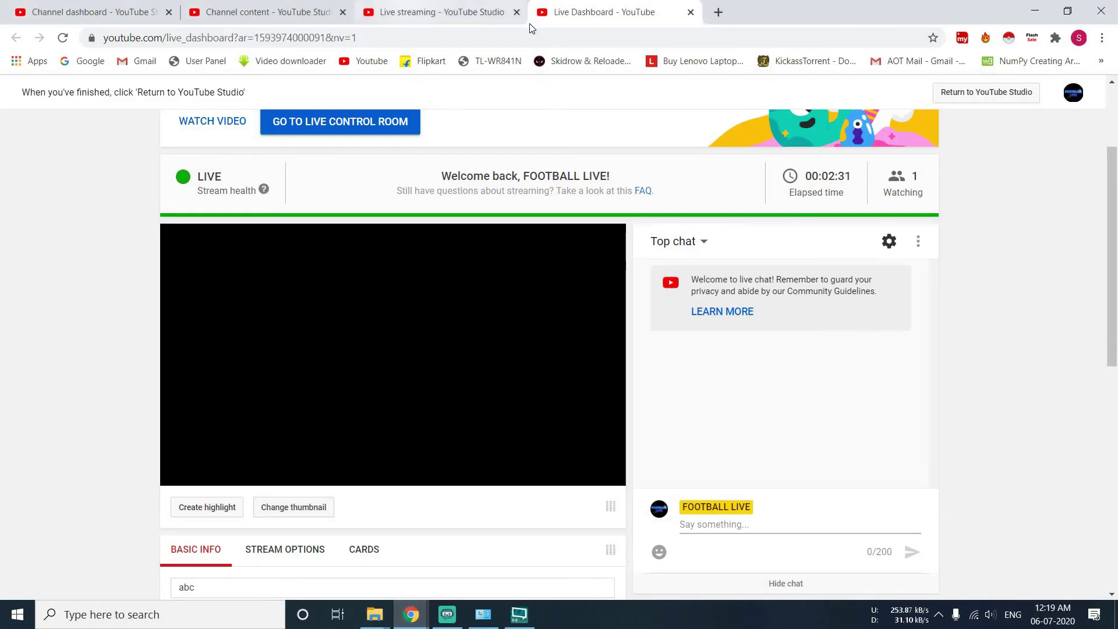
left_click(410, 9)
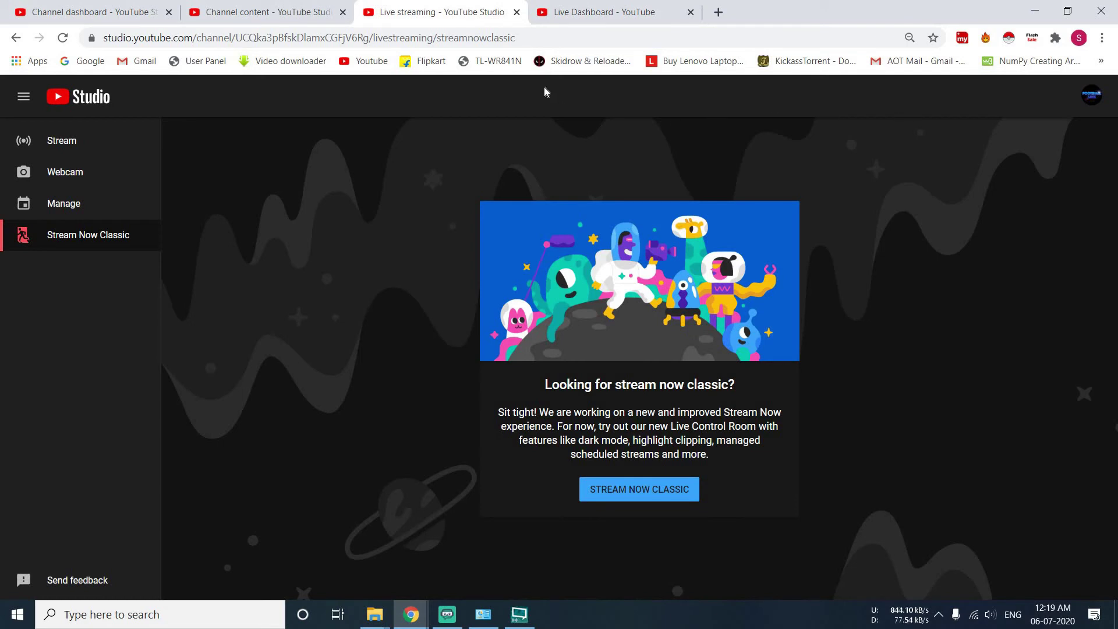
left_click(81, 145)
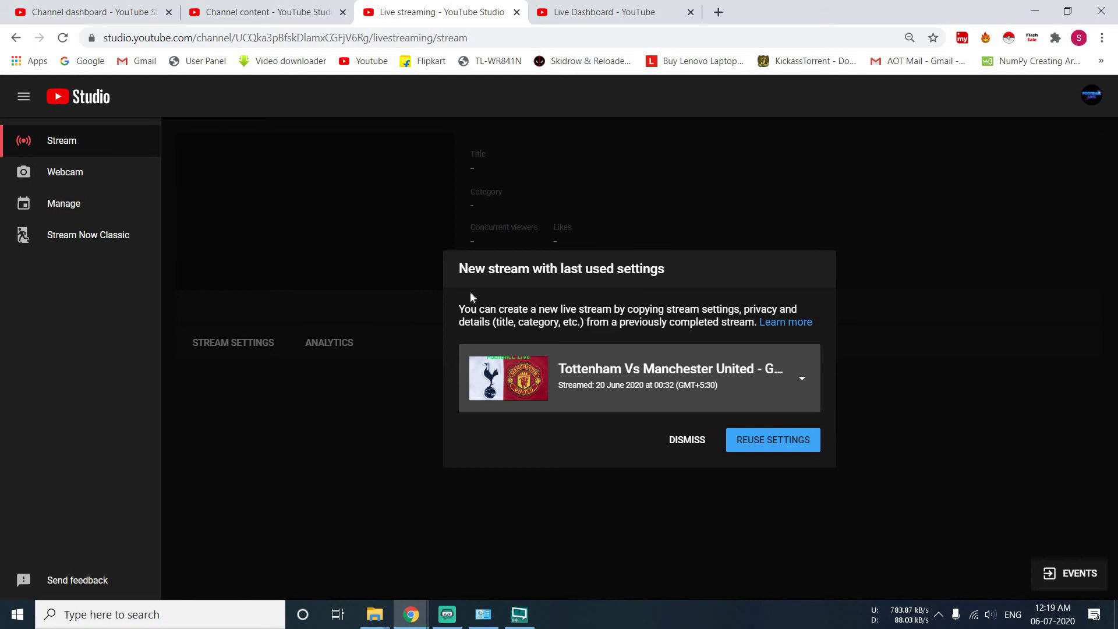
left_click(670, 446)
left_click(685, 441)
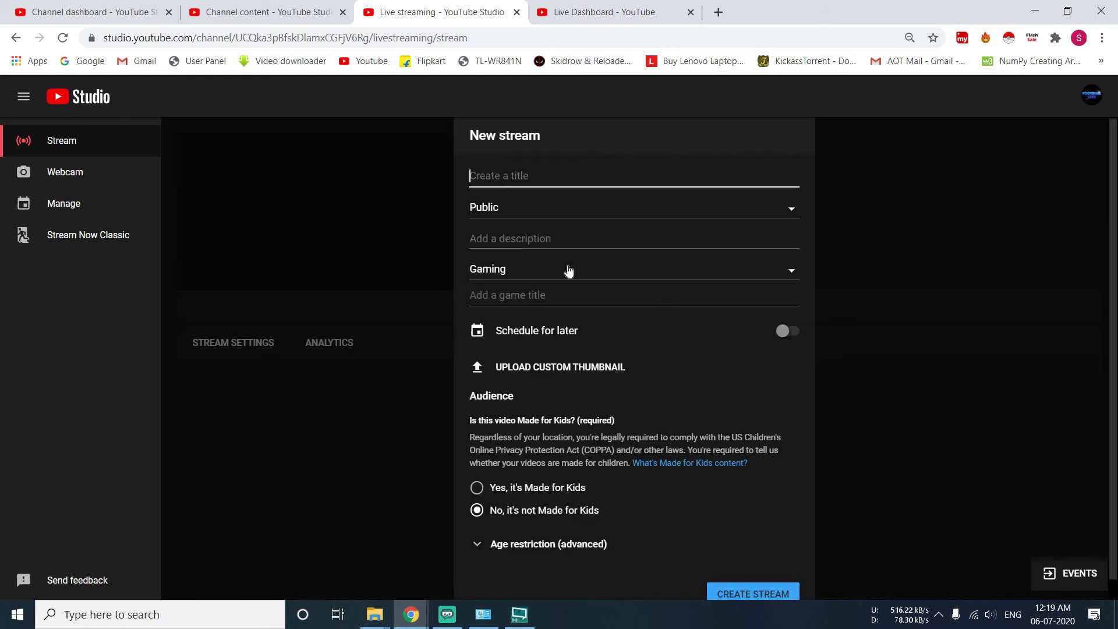
Step: Create a new YouTube stream with title "def", Private visibility, description "def", and the Sports category
type("a")
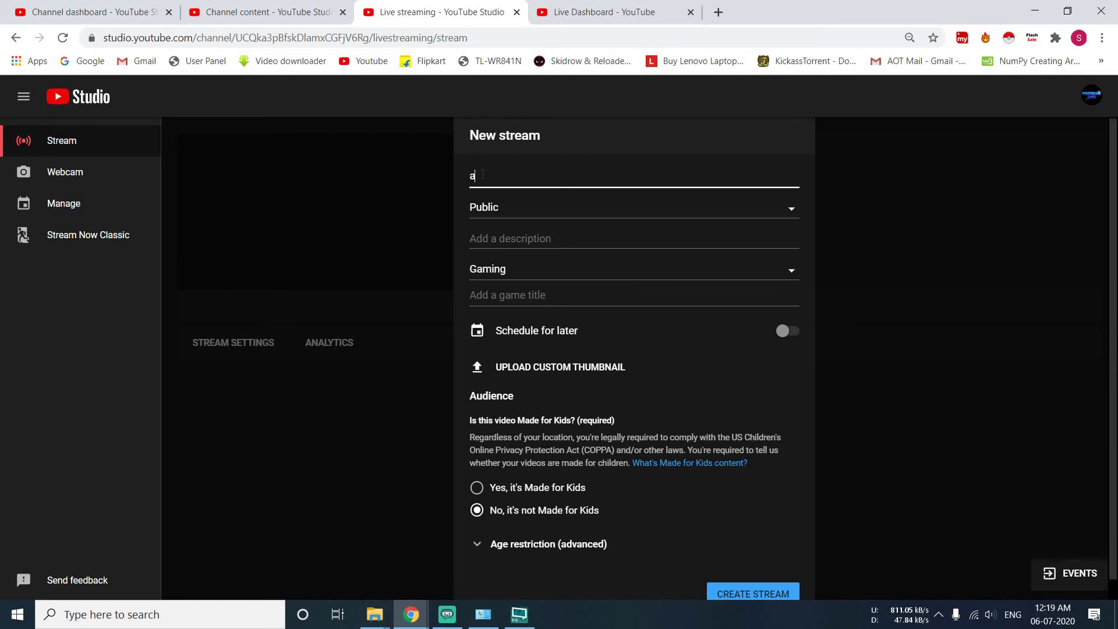
key("BackSpace")
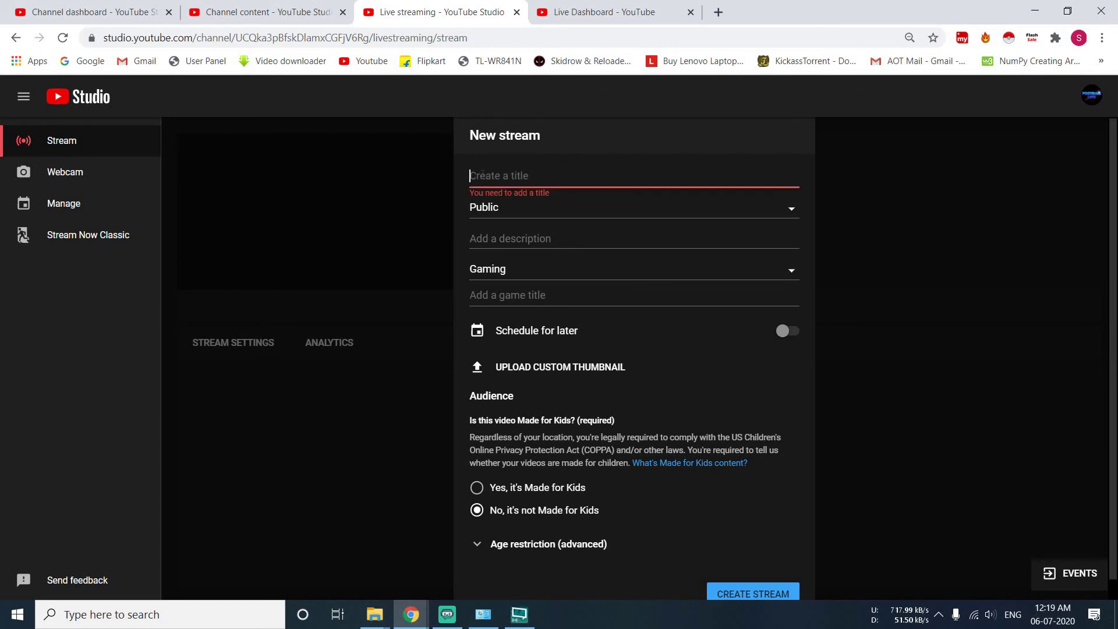
type("d")
left_click(524, 216)
left_click(486, 294)
key("Tab")
type("def")
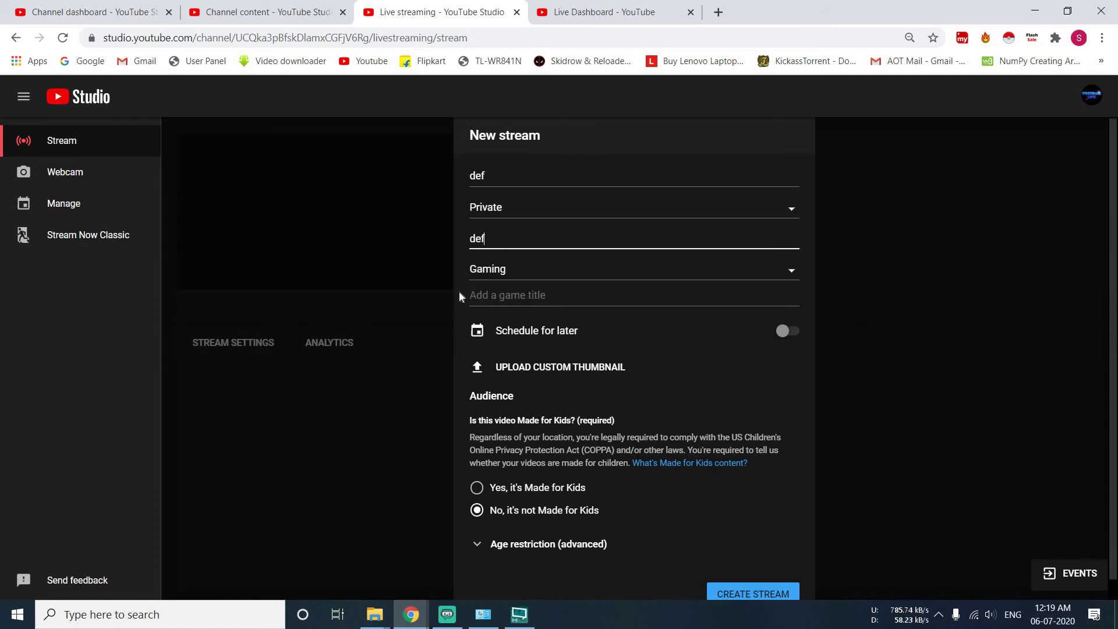
left_click(498, 276)
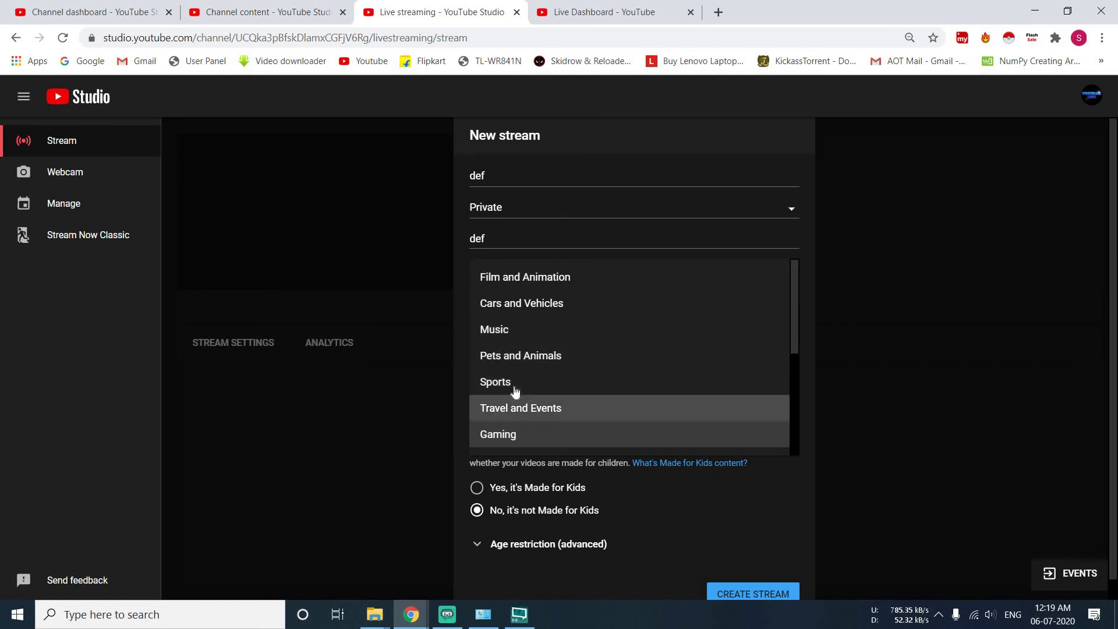
left_click(512, 386)
left_click(772, 565)
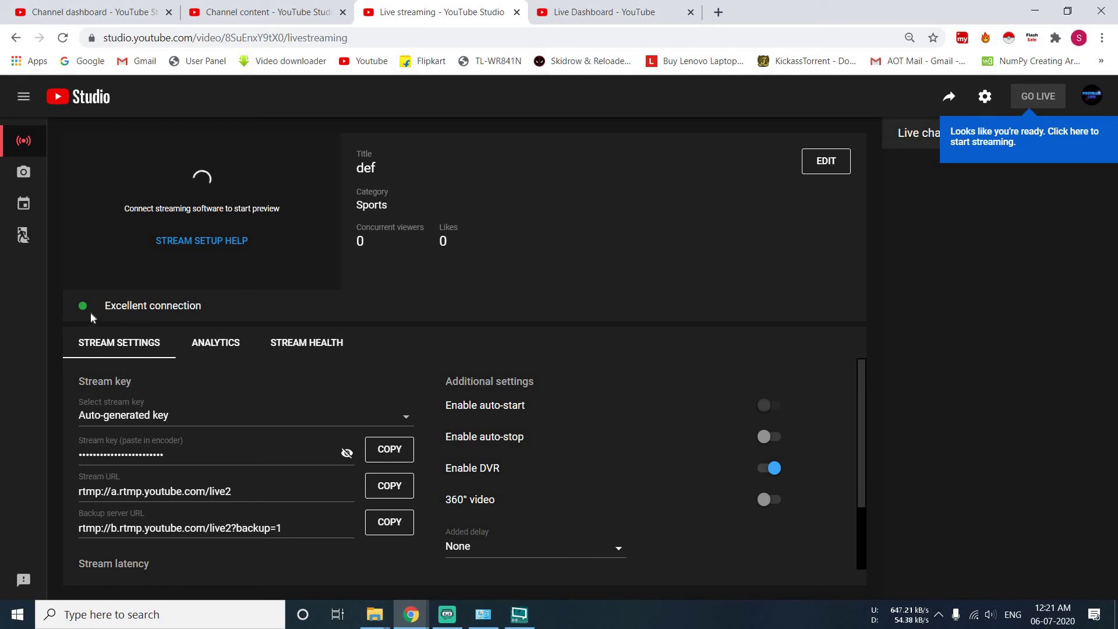
Step: Glance at the def stream's analytics, return to its stream settings, and take the stream live
left_click(216, 344)
left_click(147, 347)
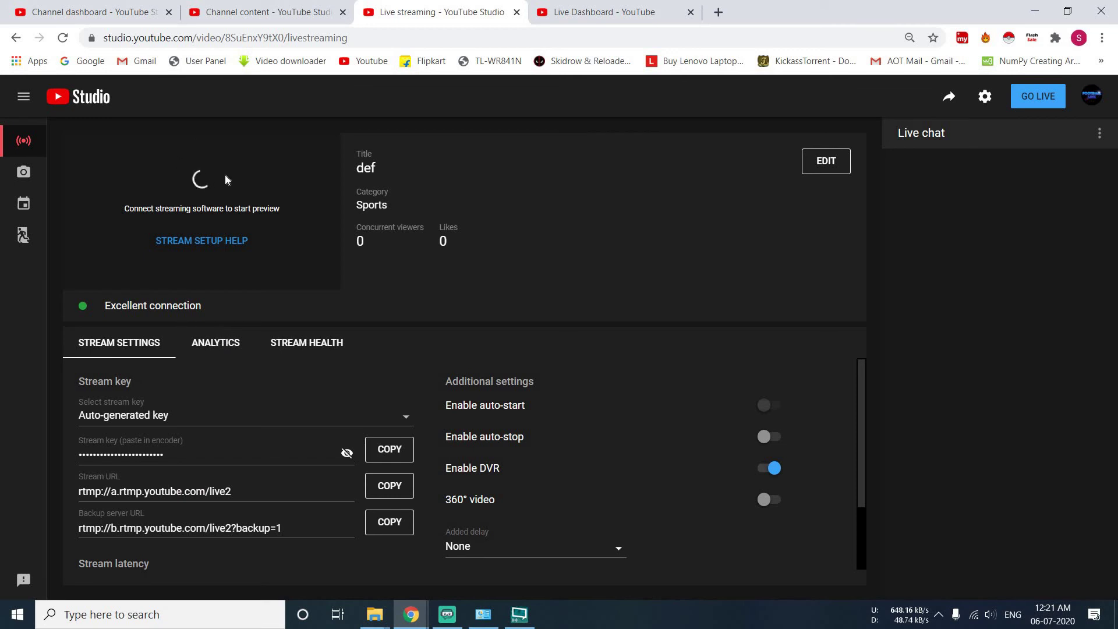
left_click(1026, 107)
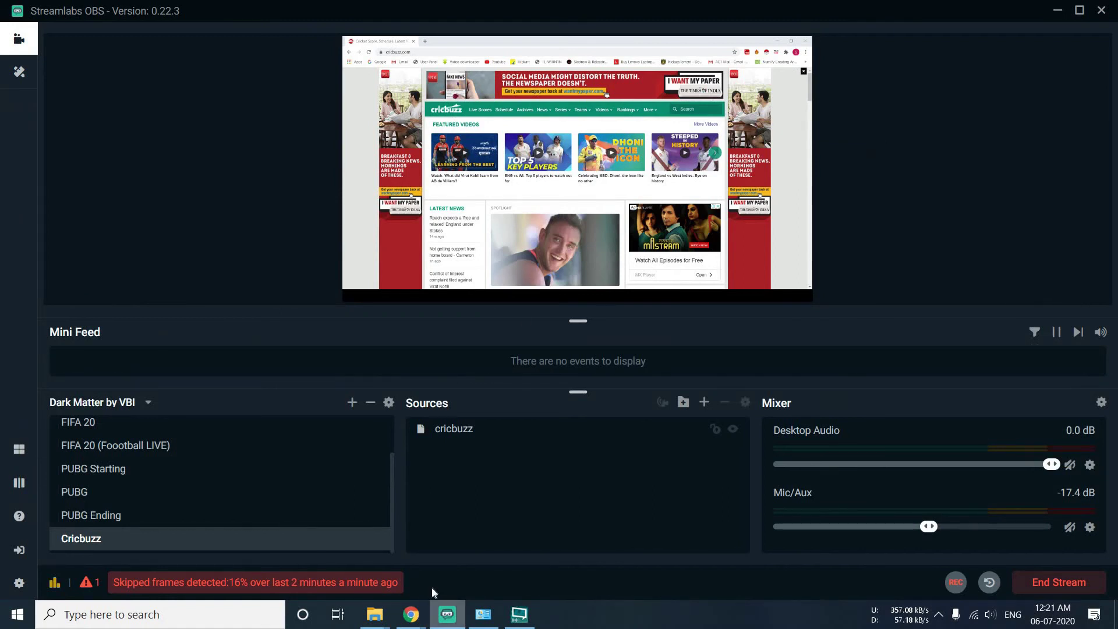
Step: Back in Chrome, refresh the channel's list of live content to check which streams are live
mouse_move(411, 616)
left_click(211, 553)
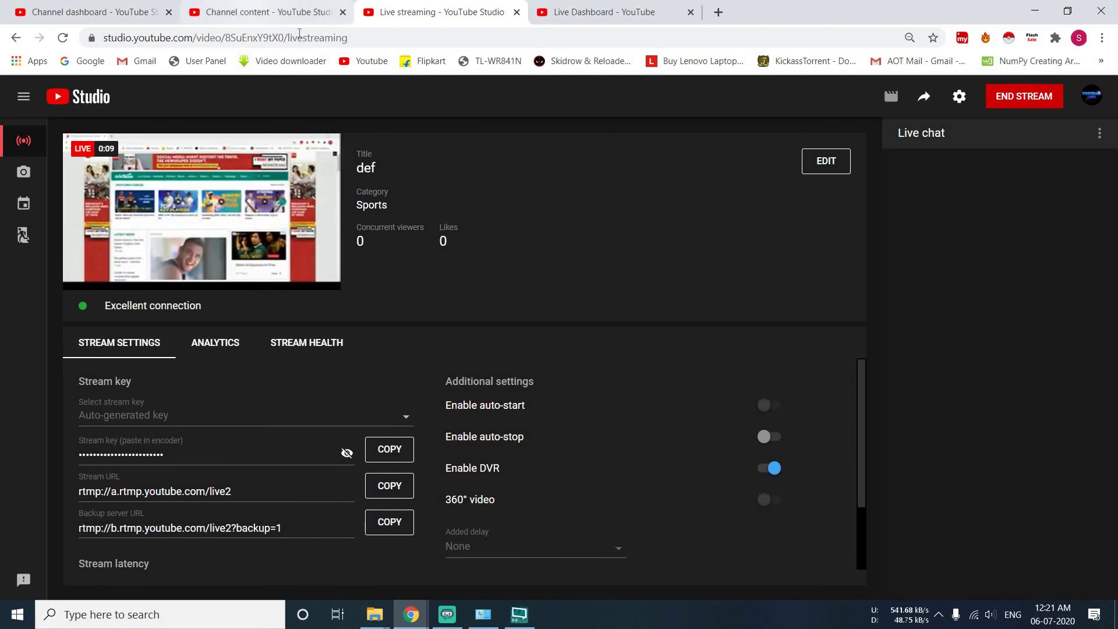
left_click(251, 8)
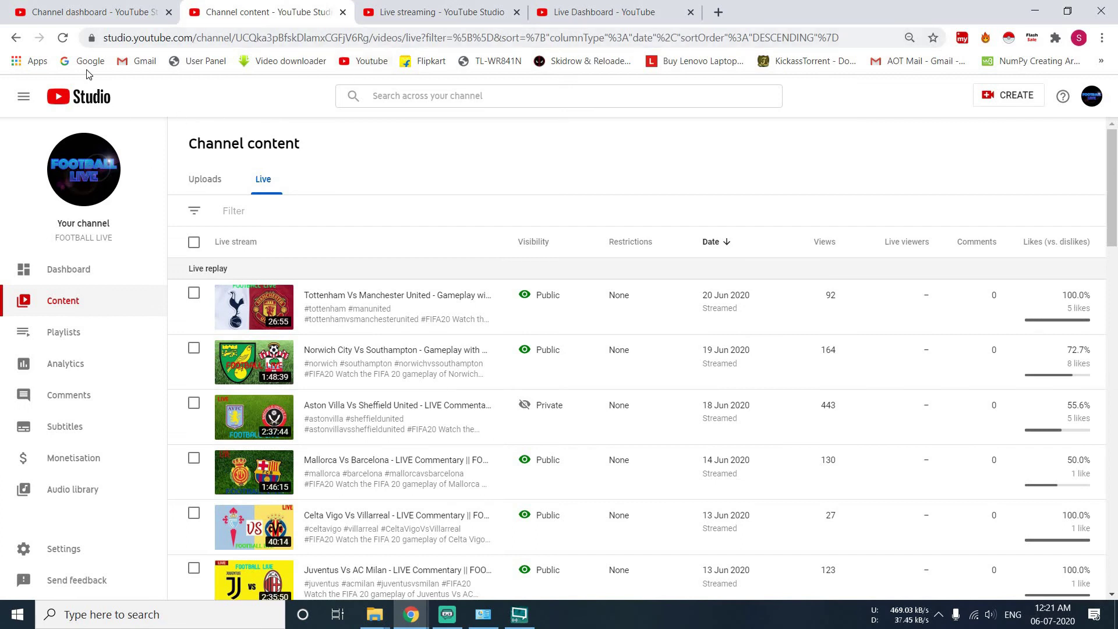
left_click(63, 38)
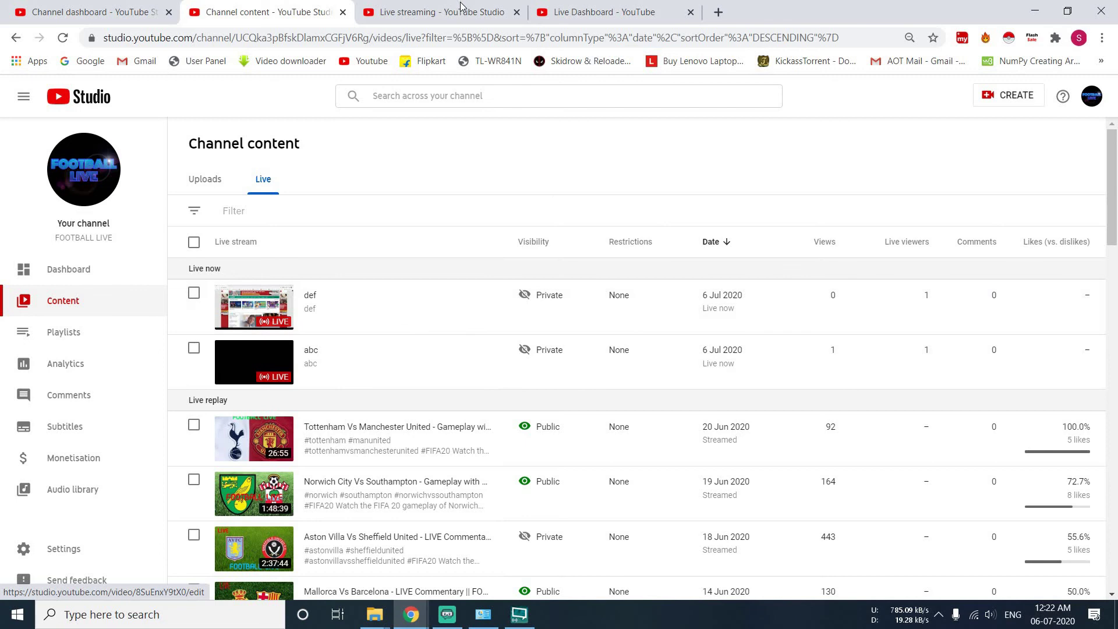
Step: Compare the preview of the def stream in YouTube Studio with the abc stream's preview in the Live Dashboard
left_click(442, 11)
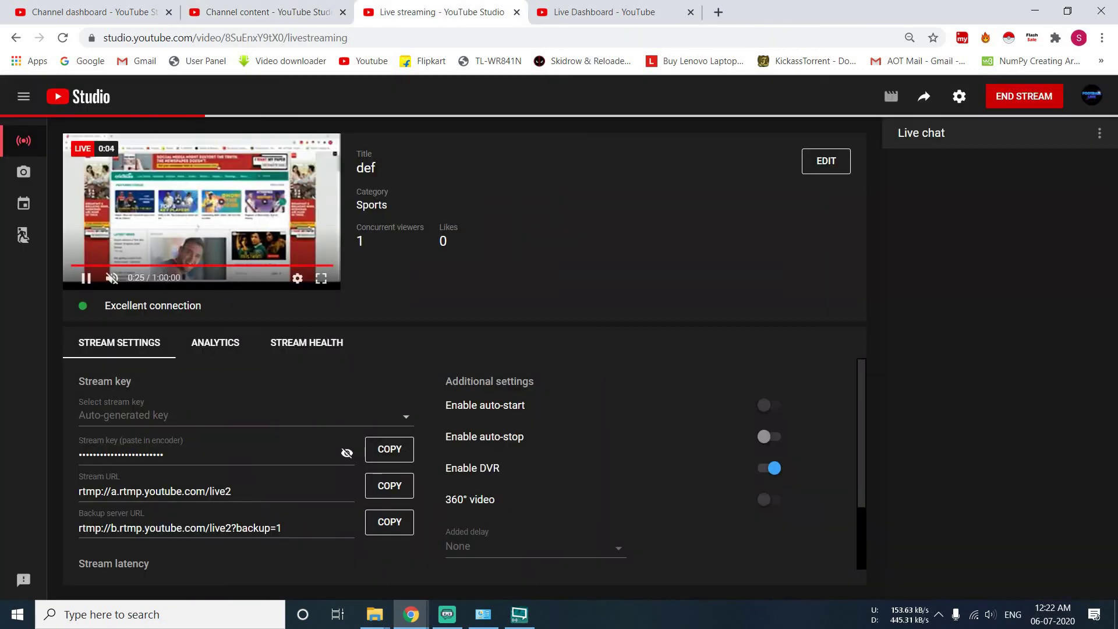
left_click(559, 6)
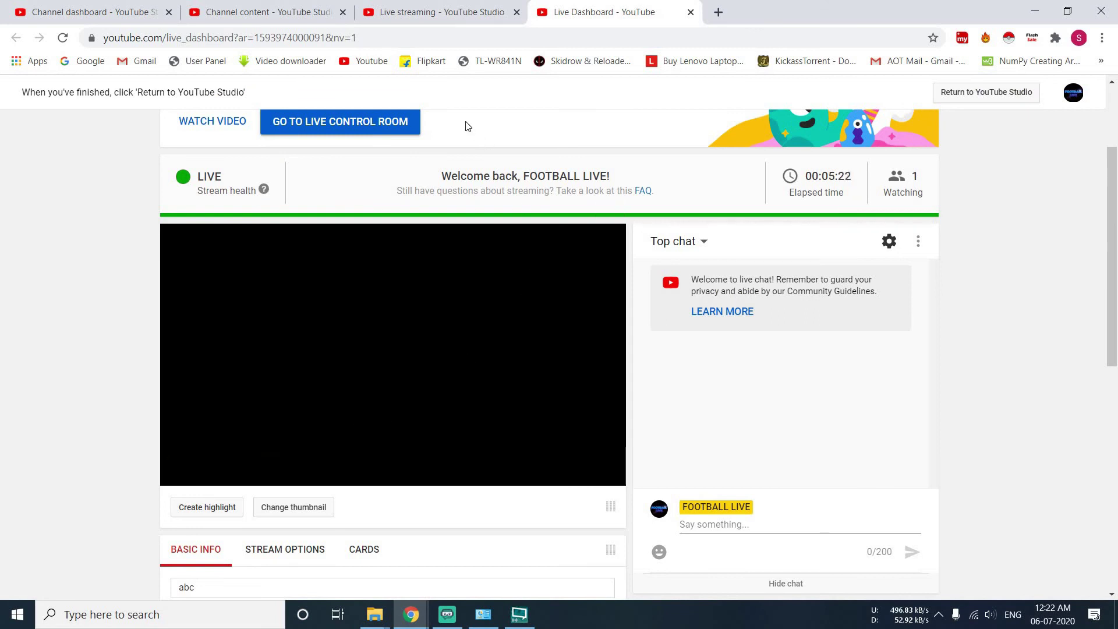
left_click(403, 6)
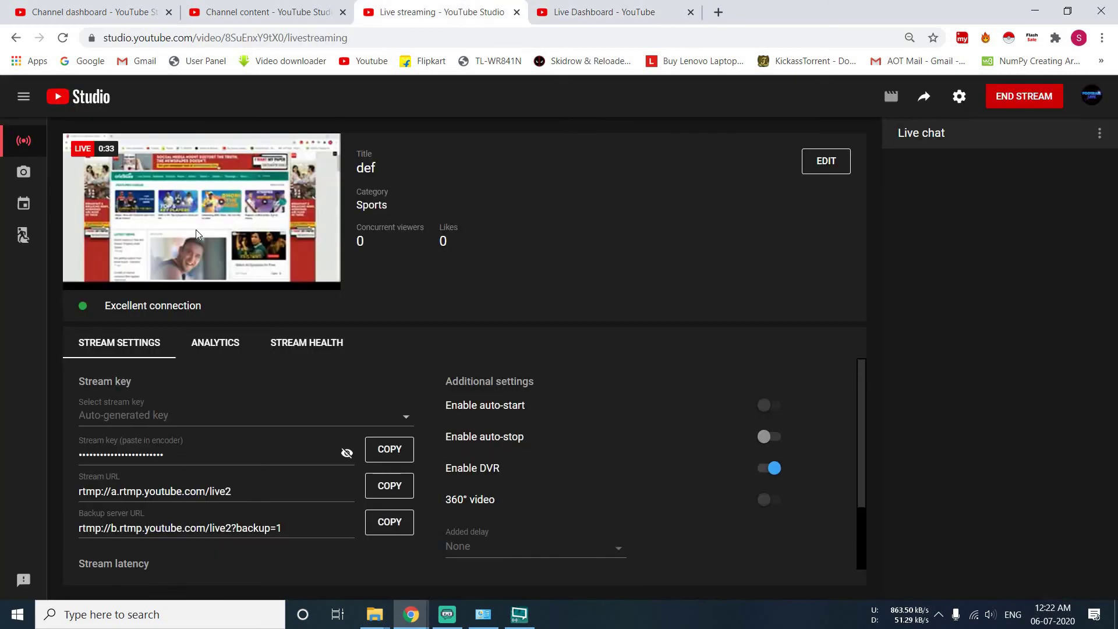
key("ctrl+Tab")
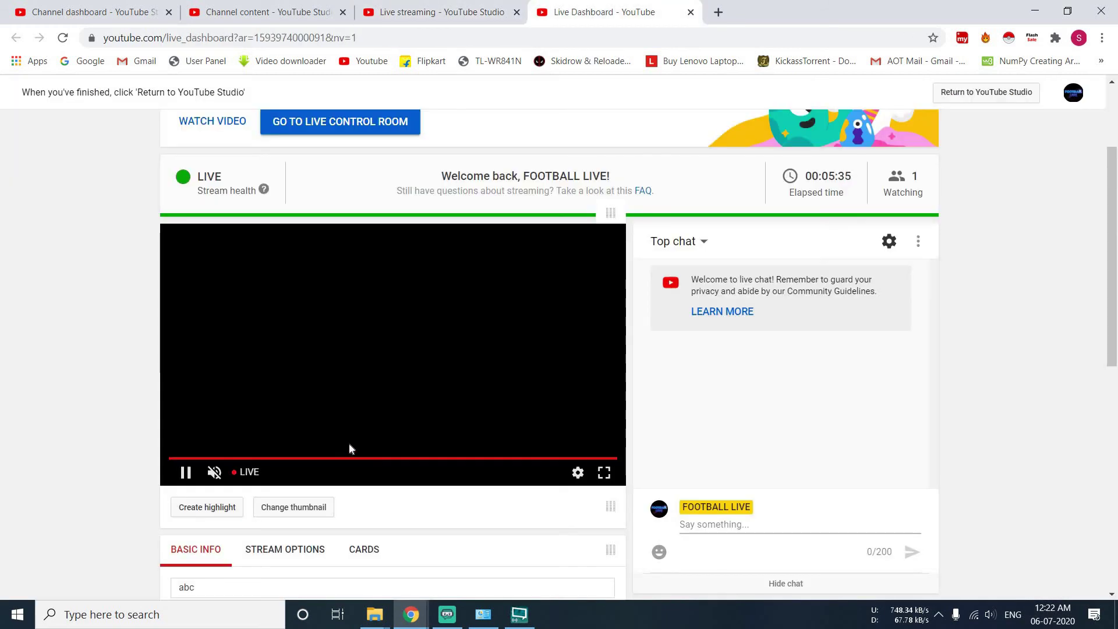
Step: Bring Chrome's Flipkart window back on screen behind XSplit Broadcaster to restore the captured picture in Scene 1
left_click(518, 622)
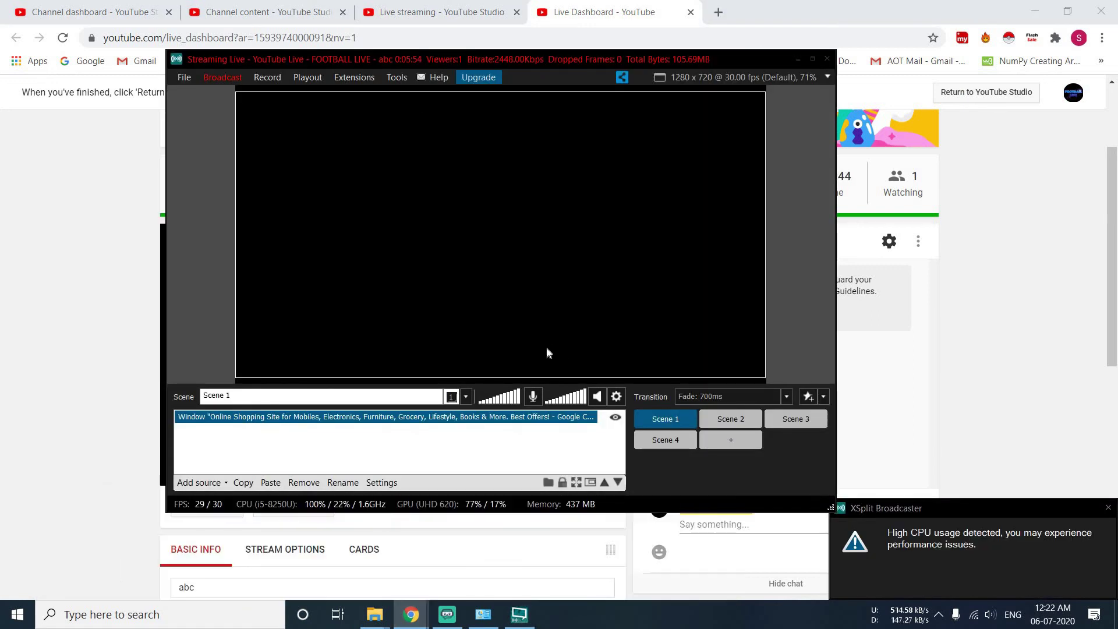
key("alt+Tab")
left_click(518, 615)
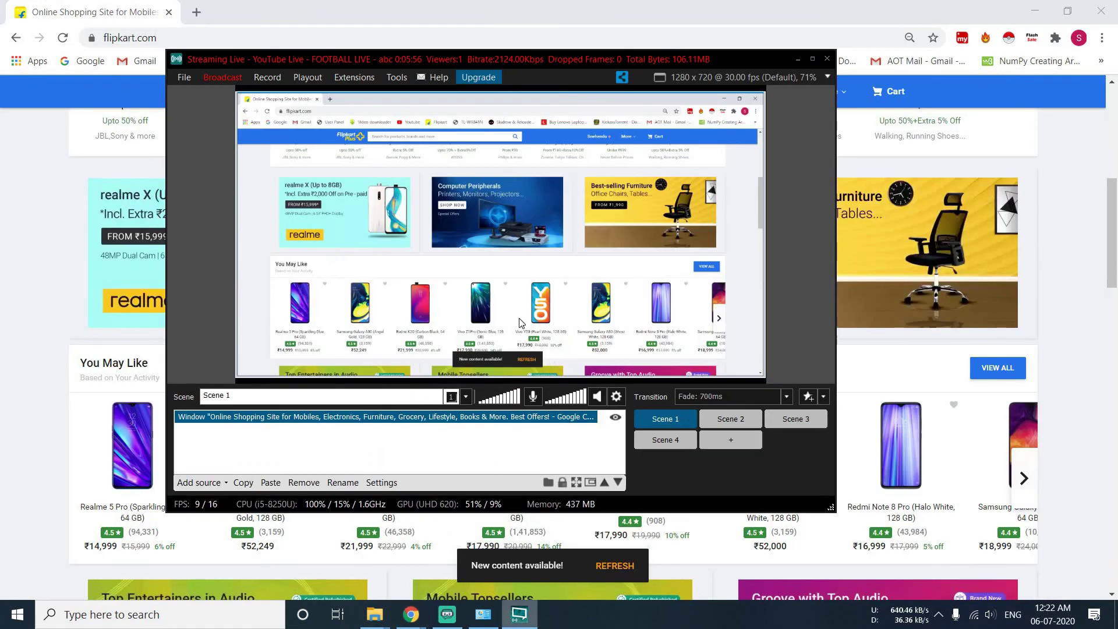
left_click(803, 61)
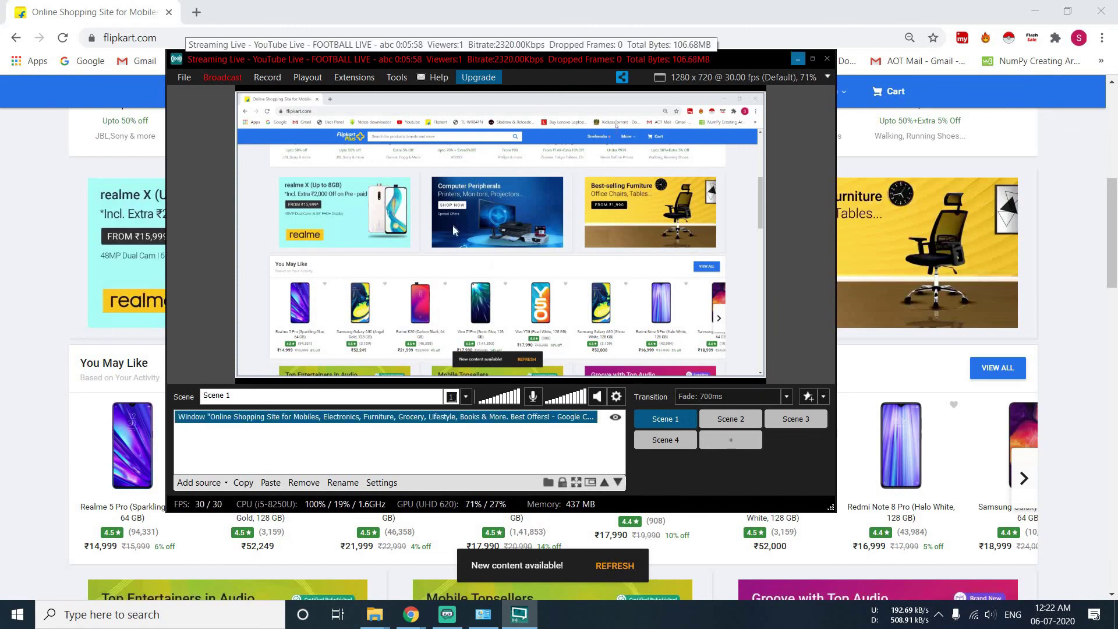
Step: Return to Chrome's YouTube window and recheck the live previews of both the abc and def streams
mouse_move(418, 611)
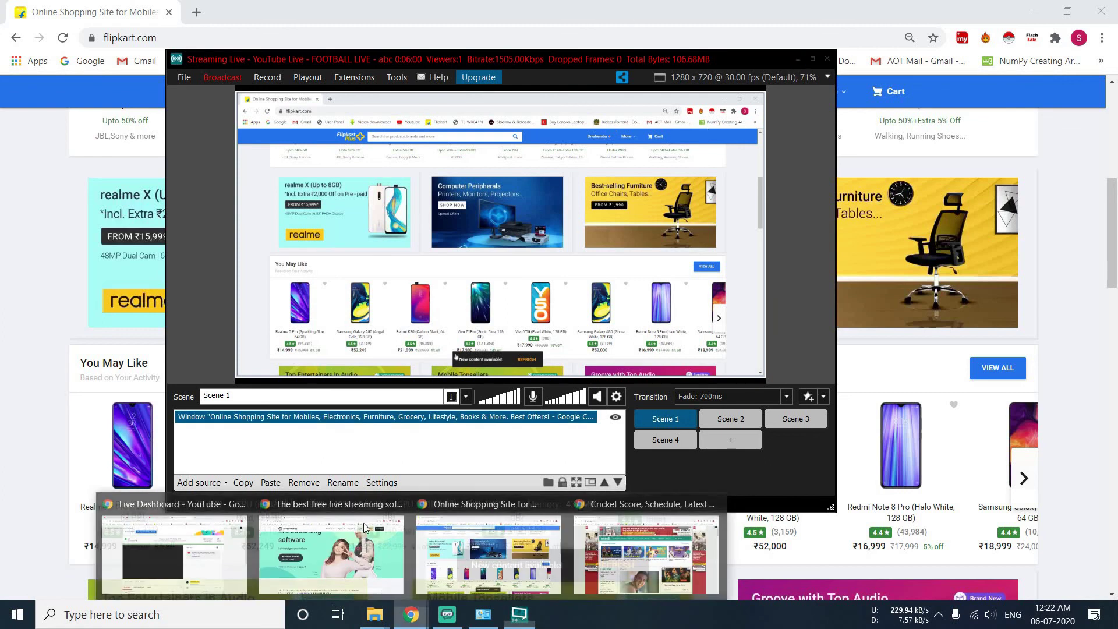
left_click(220, 515)
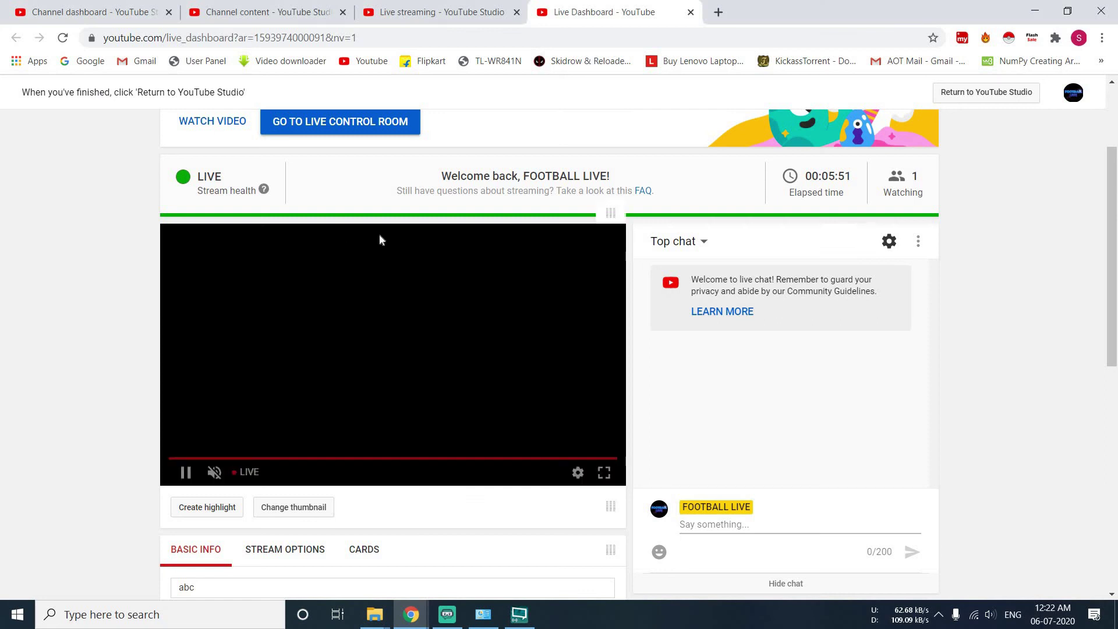
left_click(486, 6)
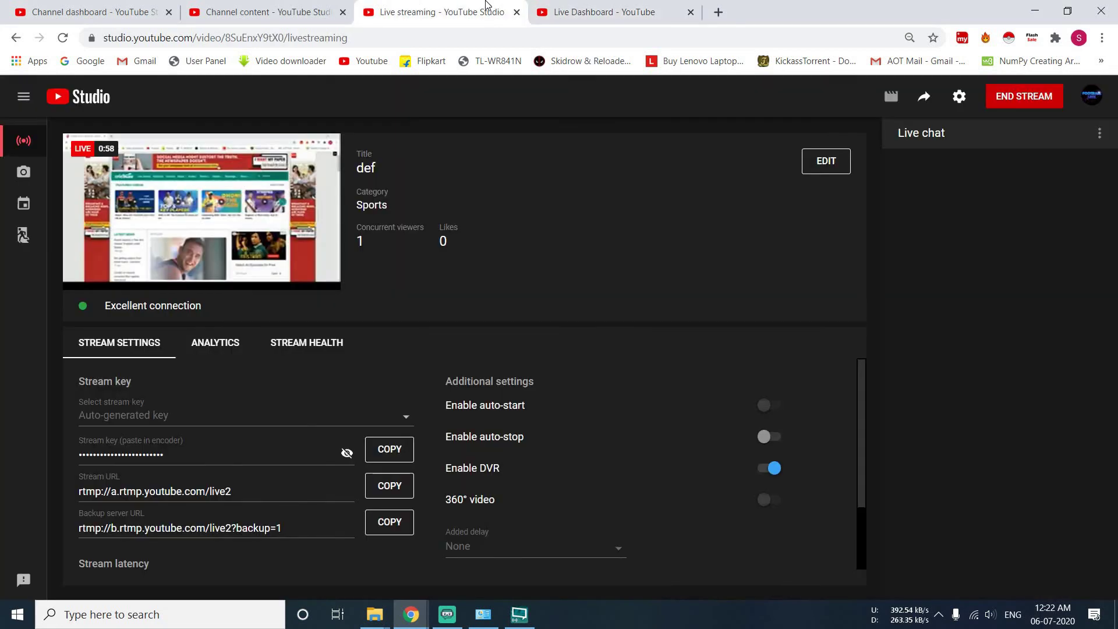
left_click(573, 6)
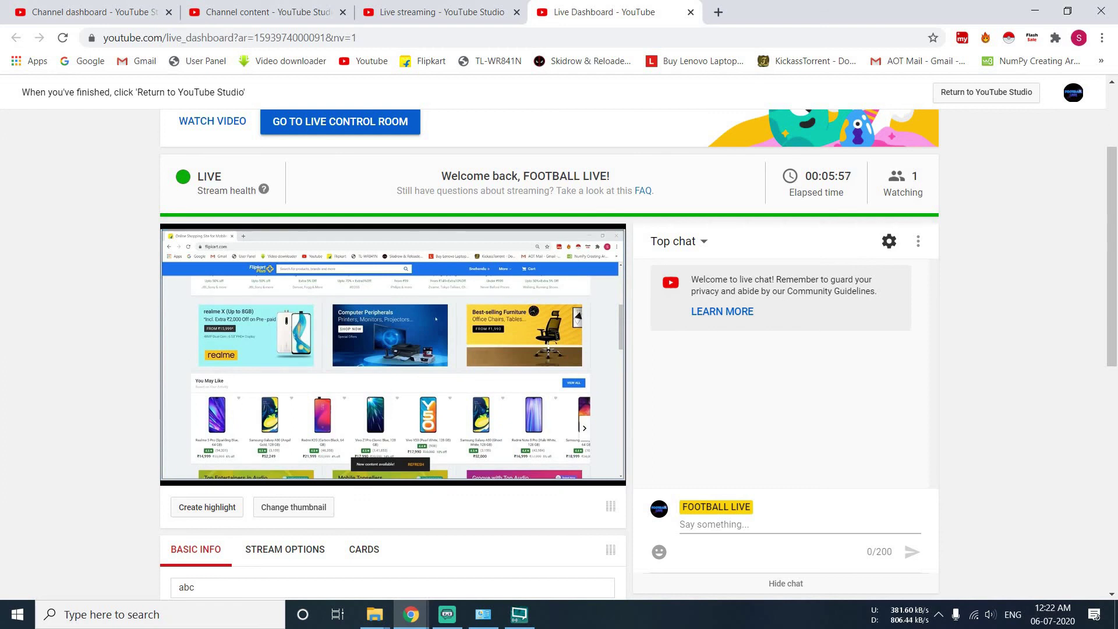
left_click(432, 11)
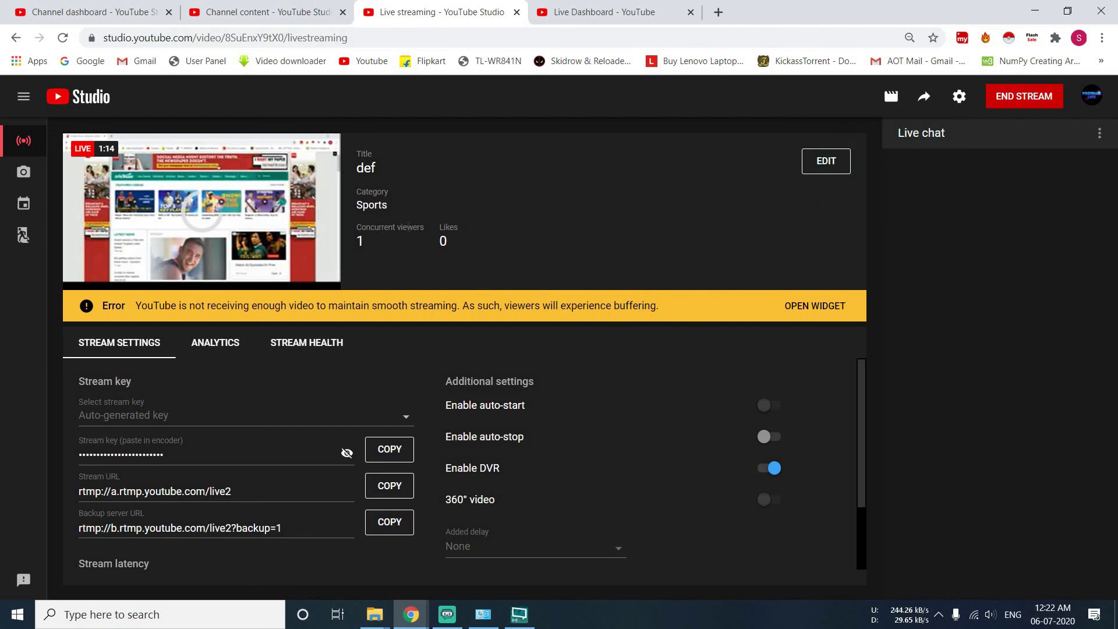
left_click(593, 11)
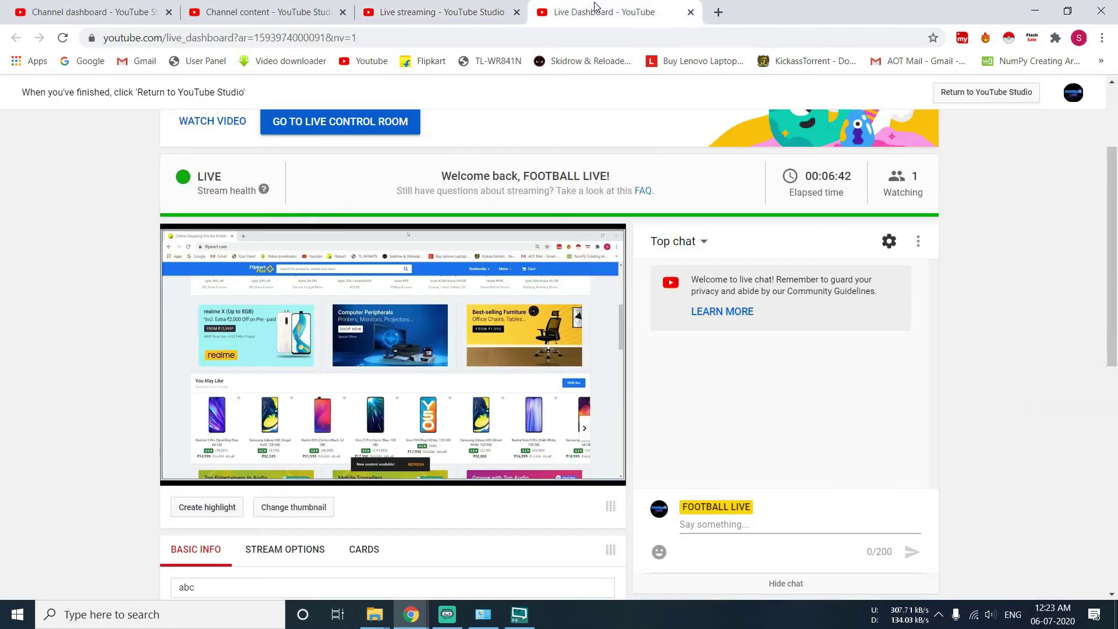